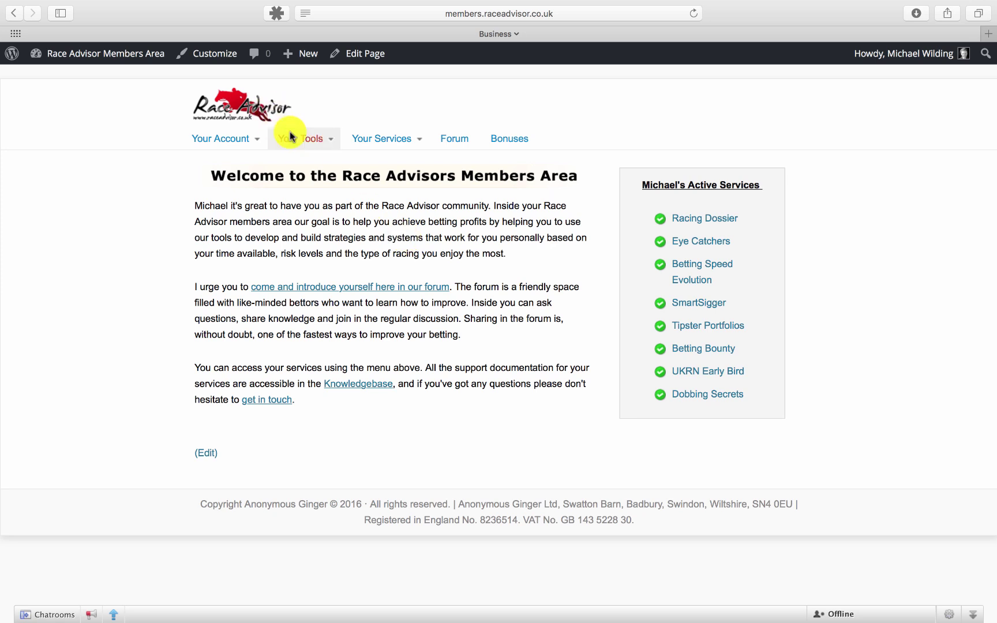
Open the Races tool and check the January 2016 calendar, keeping today's race list.
{"action": "mouse_move", "coordinate": [290, 136]}
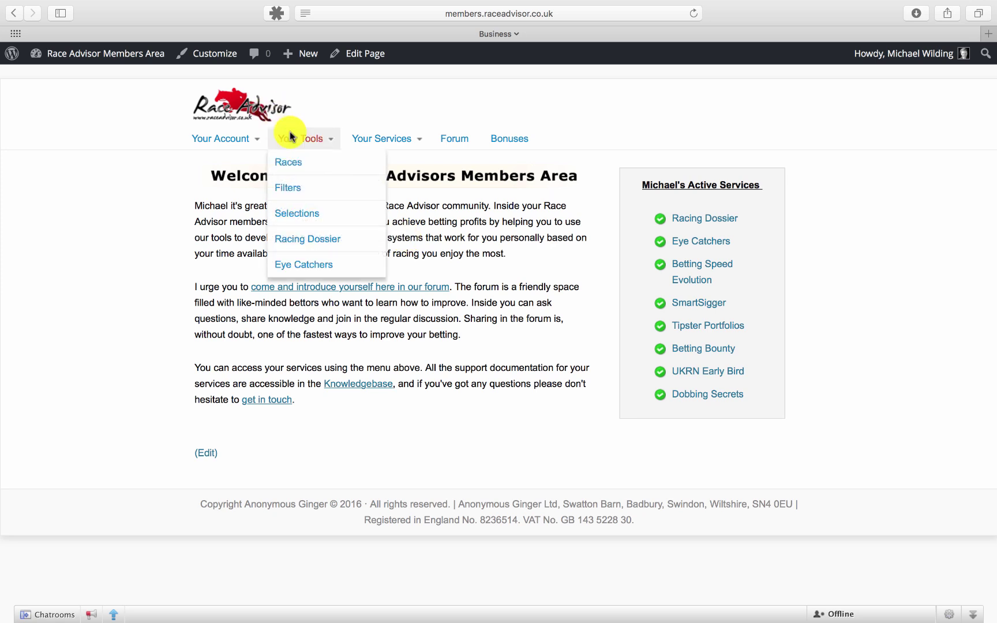
{"action": "left_click", "coordinate": [287, 167]}
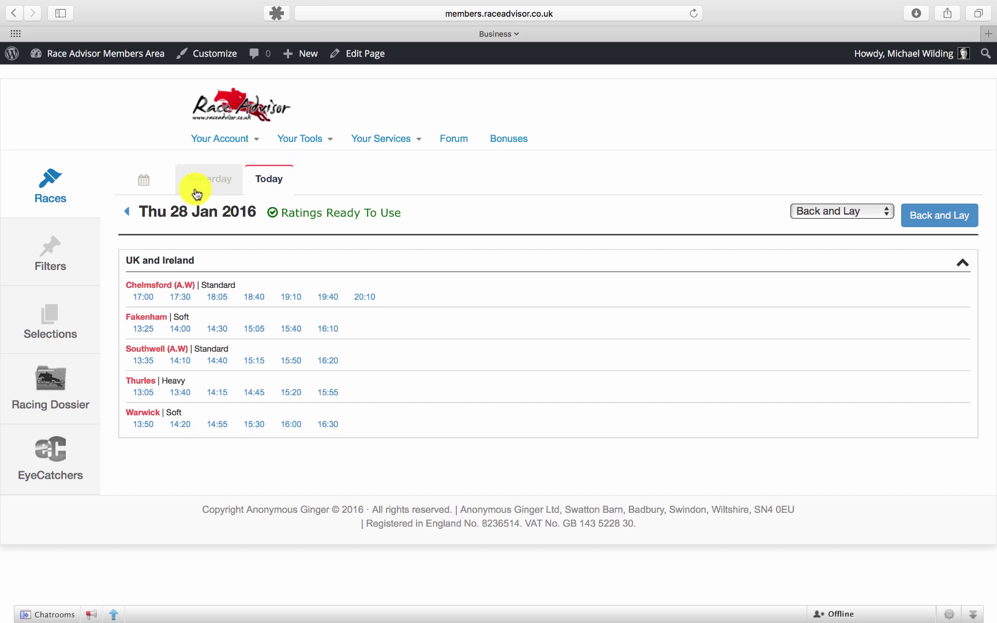
{"action": "left_click", "coordinate": [144, 181]}
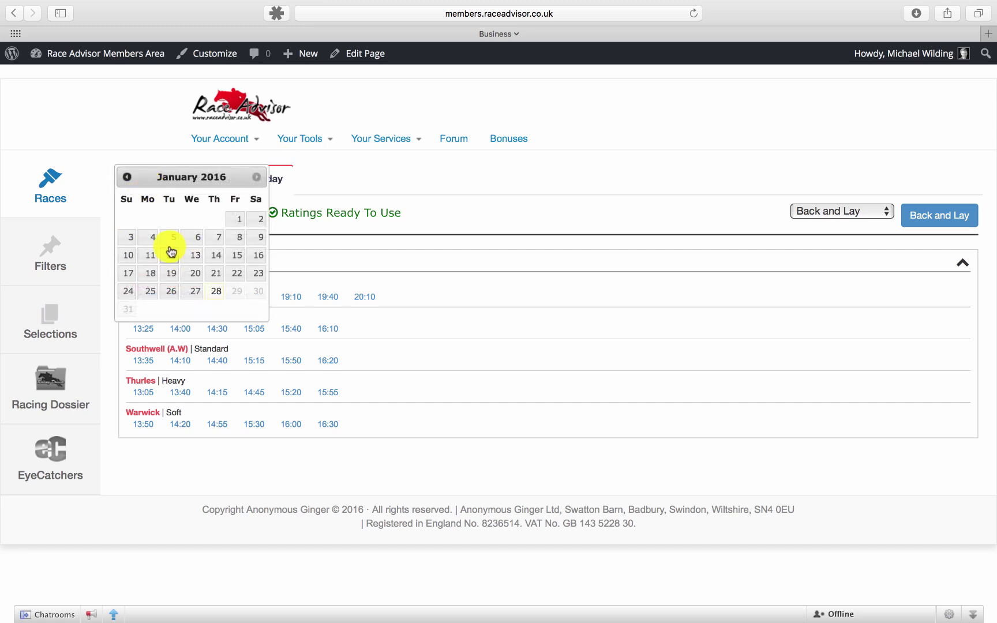
{"action": "left_click", "coordinate": [382, 187]}
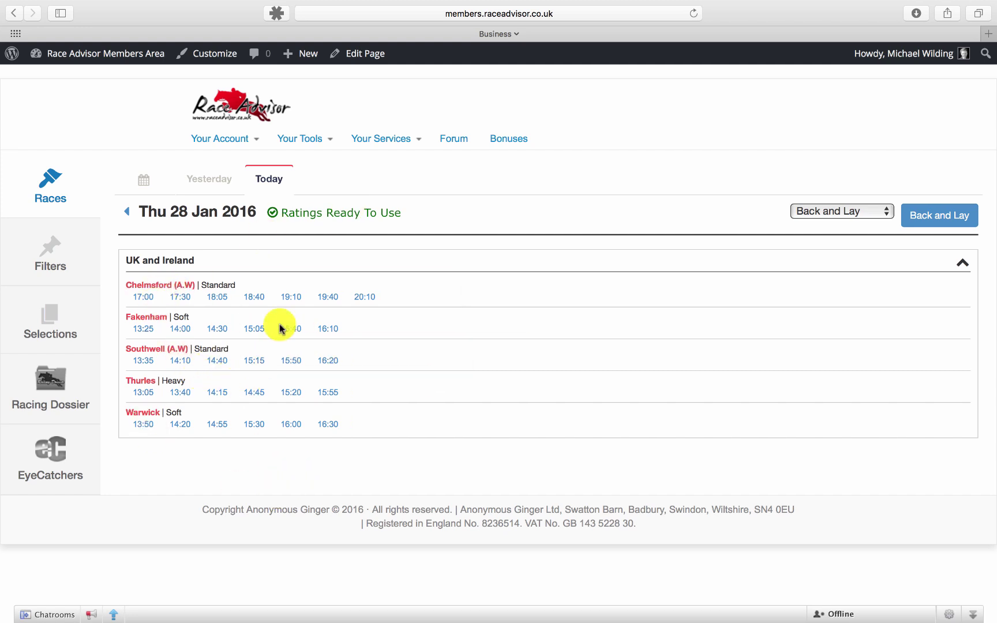
{"action": "mouse_move", "coordinate": [223, 364]}
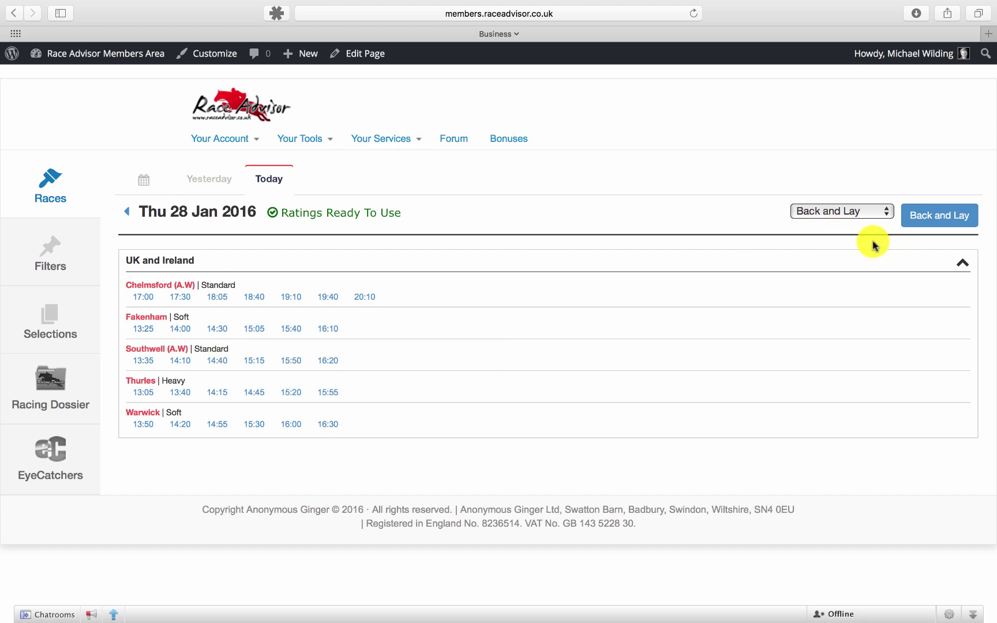
Switch the race highlighting option to Only Back, to Only Lay, and return it to Back and Lay.
{"action": "left_click", "coordinate": [874, 219]}
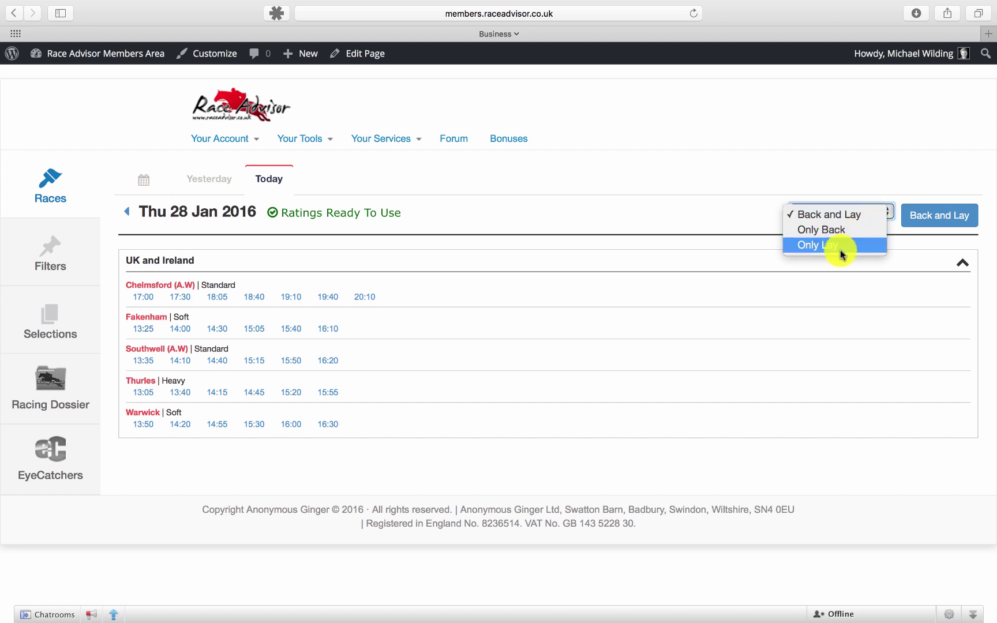
{"action": "left_click", "coordinate": [750, 231]}
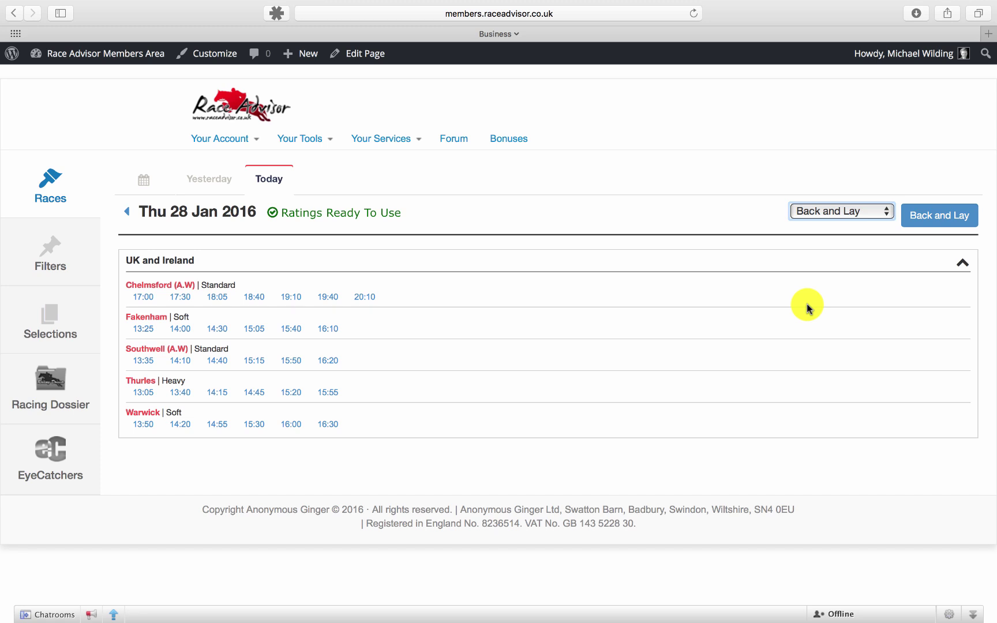
{"action": "left_click", "coordinate": [844, 214]}
{"action": "left_click", "coordinate": [833, 232]}
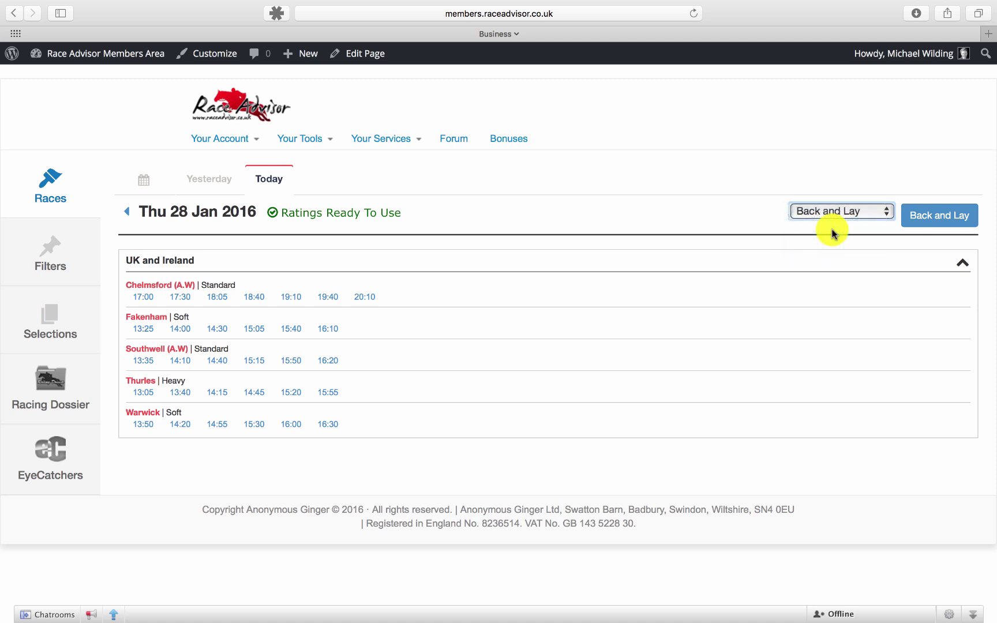
{"action": "left_click", "coordinate": [837, 213]}
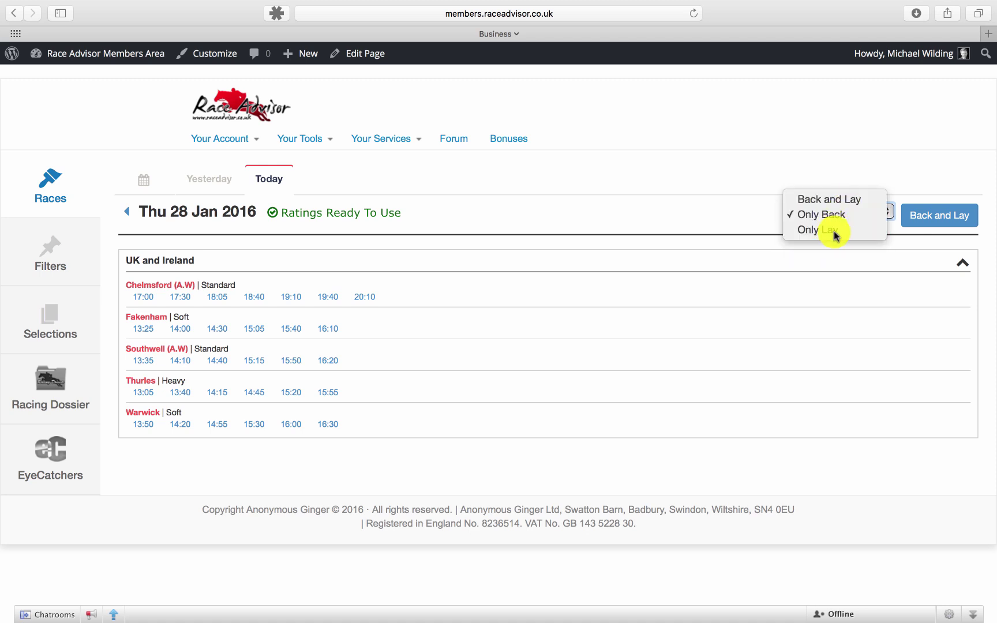
{"action": "left_click", "coordinate": [833, 233]}
{"action": "left_click", "coordinate": [838, 217]}
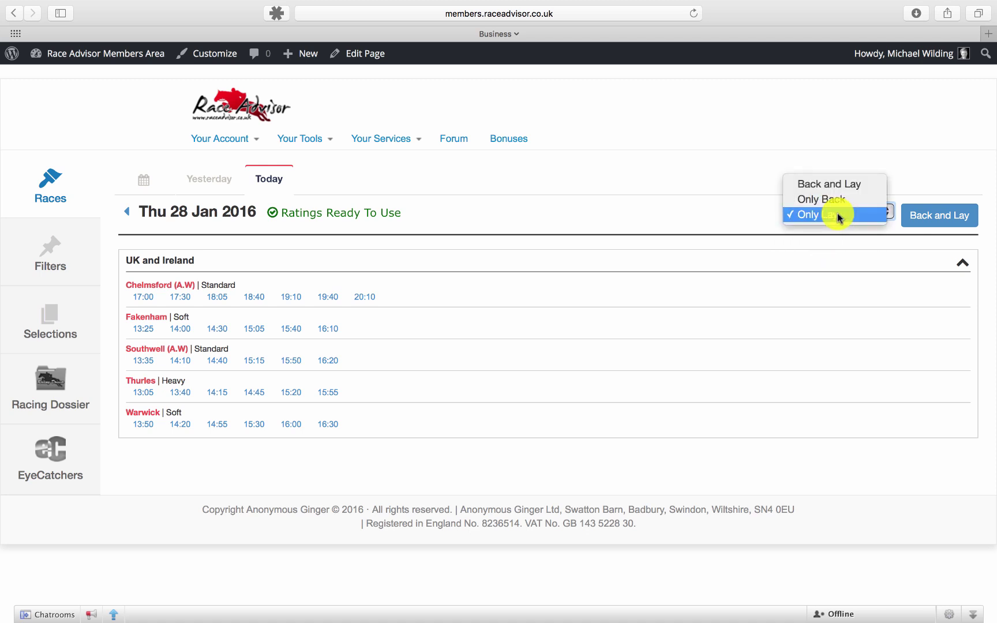
{"action": "left_click", "coordinate": [836, 184]}
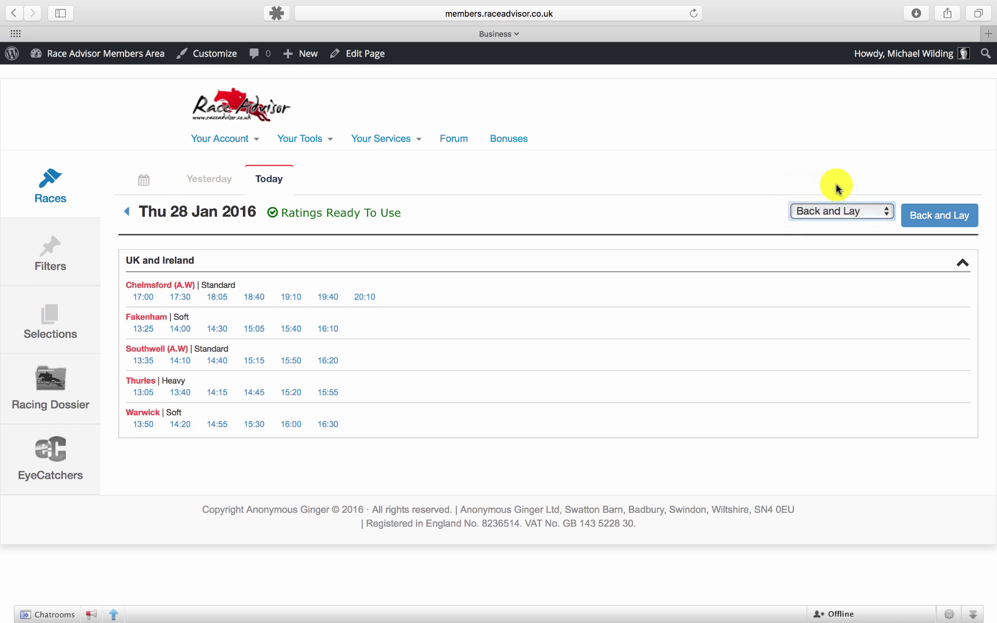
Highlight today's Back and Lay races and open the 14:40 race at Southwell.
{"action": "left_click", "coordinate": [920, 215]}
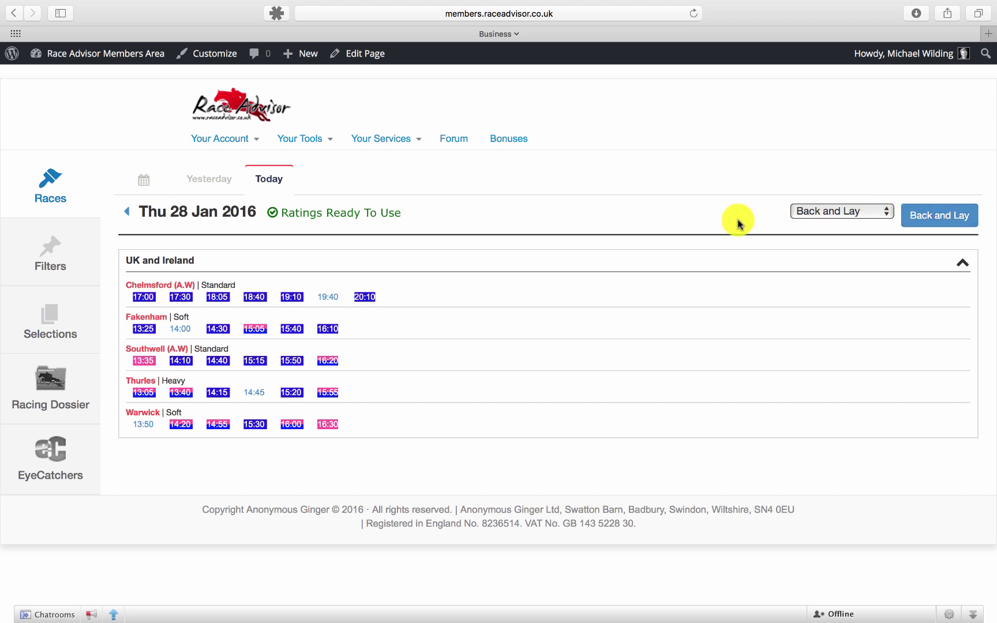
{"action": "mouse_move", "coordinate": [327, 360]}
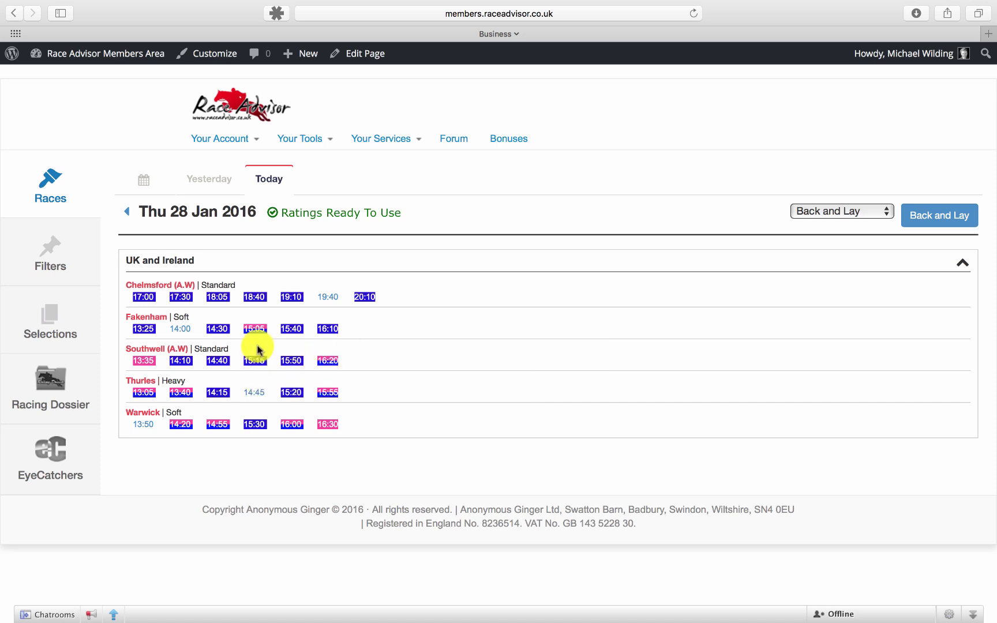
{"action": "mouse_move", "coordinate": [221, 363]}
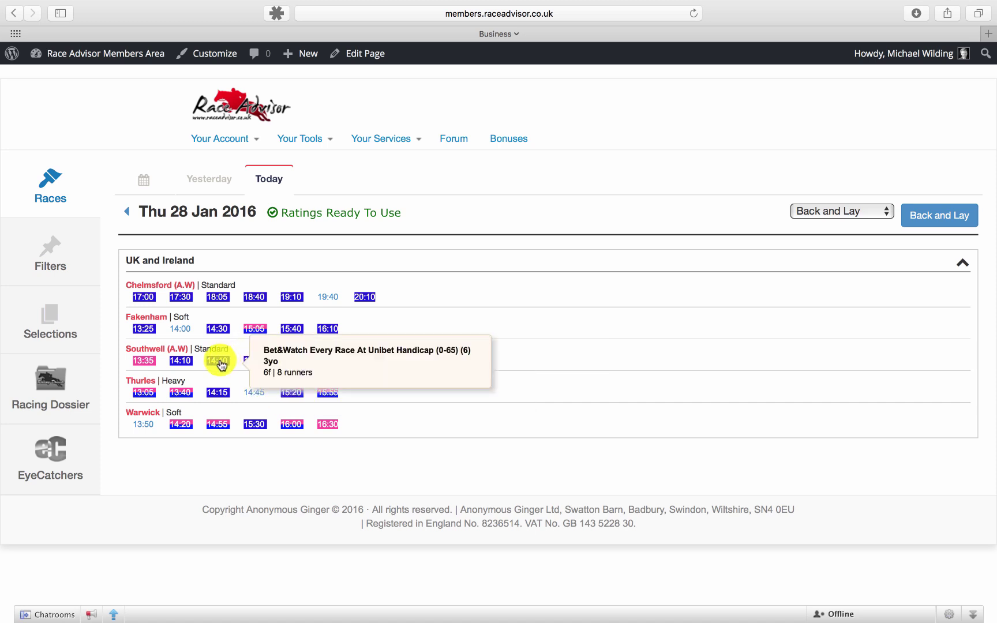
{"action": "left_click", "coordinate": [221, 362]}
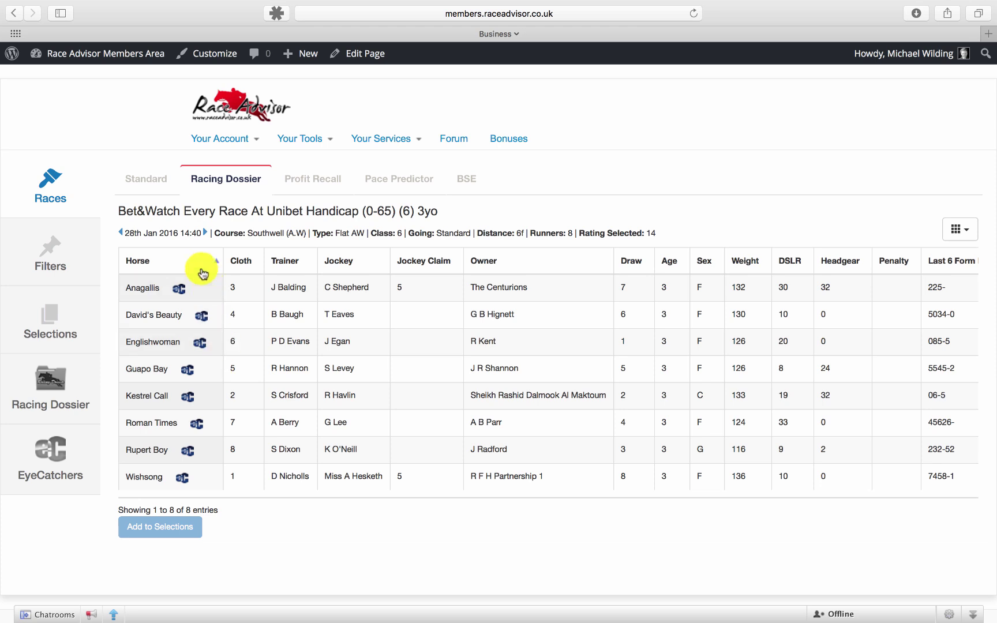
View the race's Standard ratings and bring up its full BSE speed figure chart.
{"action": "left_click", "coordinate": [166, 188]}
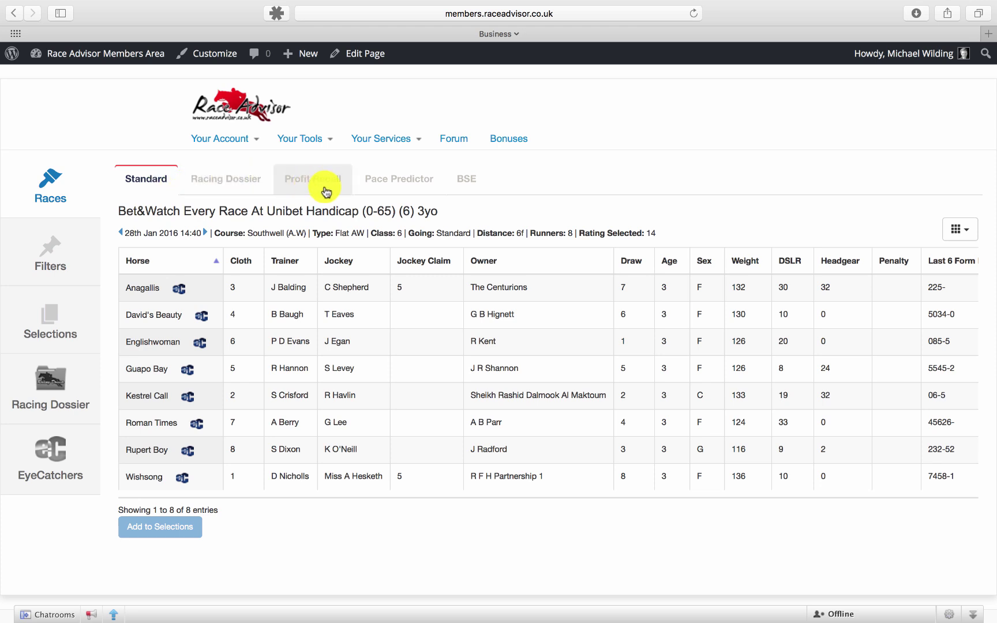
{"action": "left_click", "coordinate": [475, 190]}
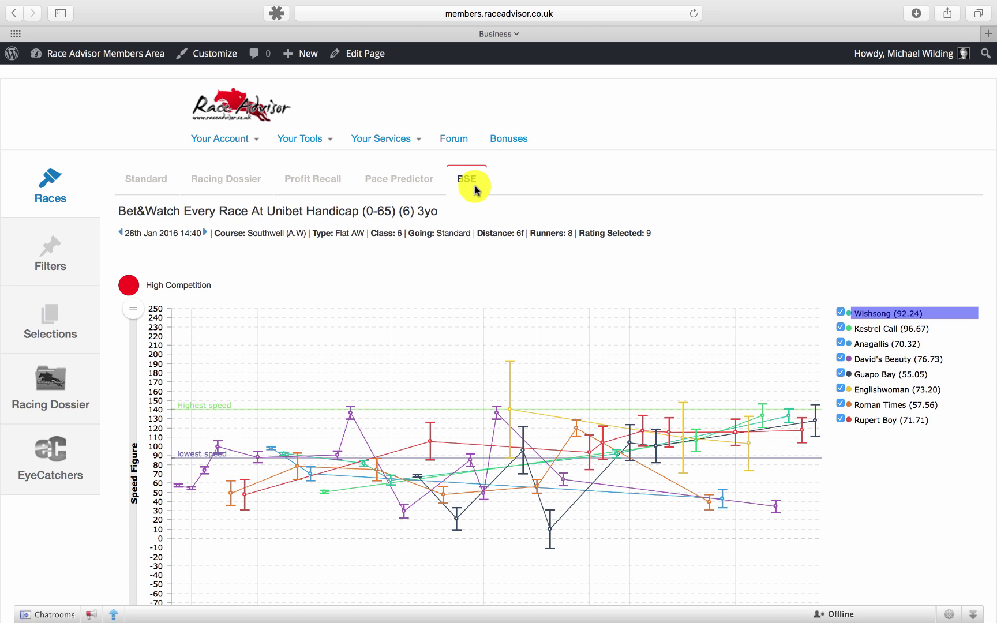
{"action": "scroll", "coordinate": [470, 186], "scroll_direction": "down", "scroll_amount": 1}
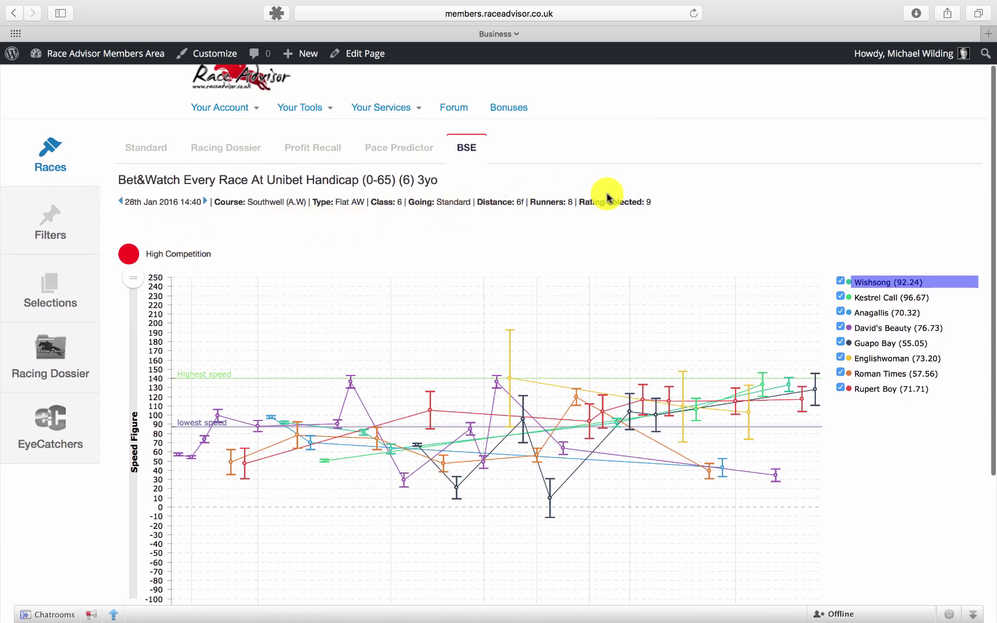
{"action": "scroll", "coordinate": [606, 196], "scroll_direction": "down", "scroll_amount": 1}
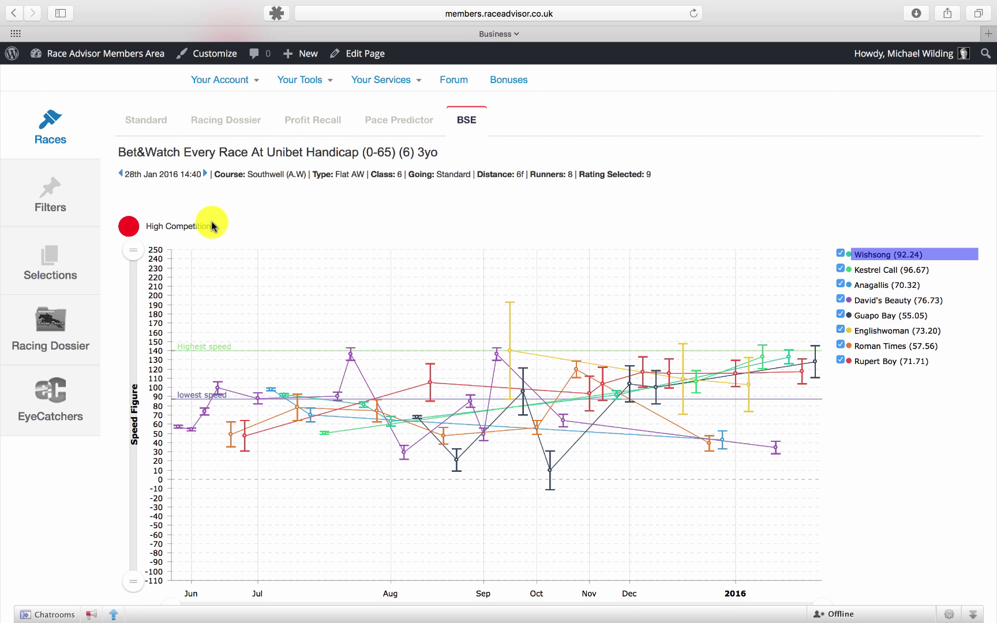
{"action": "scroll", "coordinate": [705, 149], "scroll_direction": "down", "scroll_amount": 5}
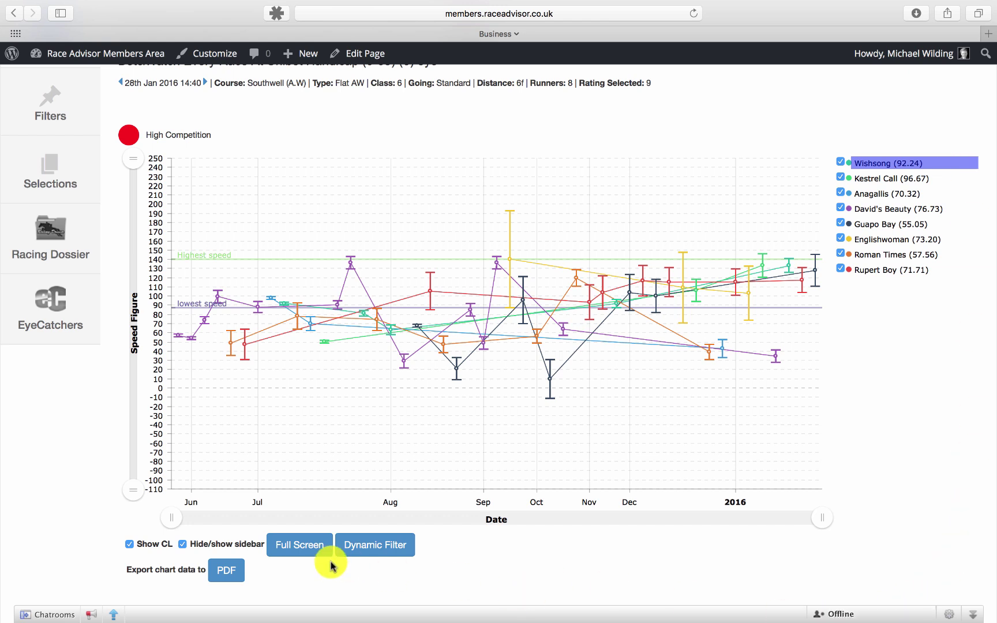
Try the chart's full-screen view and exit it, and switch the horse sidebar off and on again.
{"action": "left_click", "coordinate": [300, 545]}
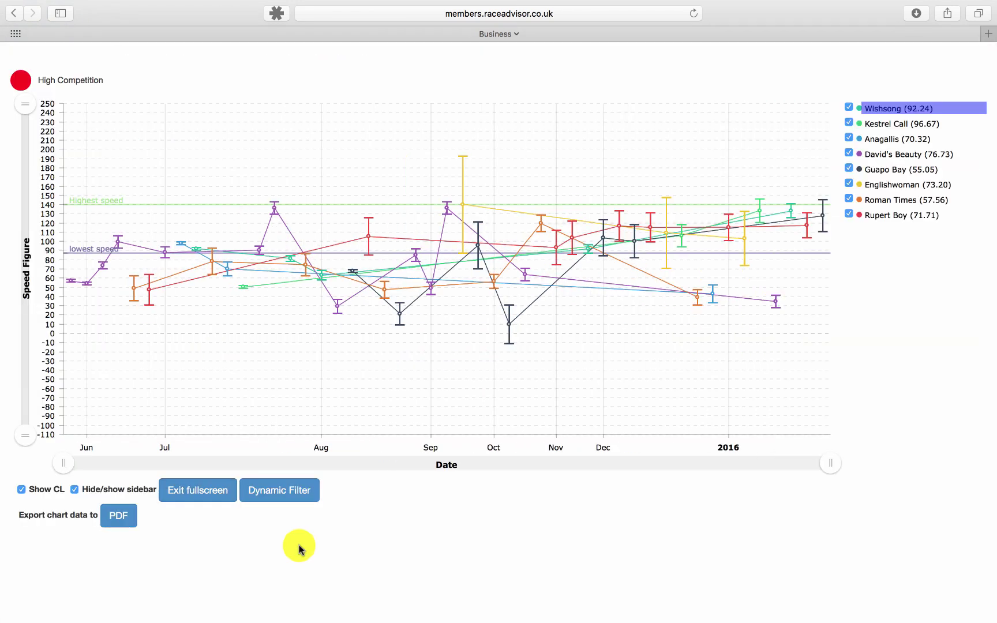
{"action": "left_click", "coordinate": [201, 490]}
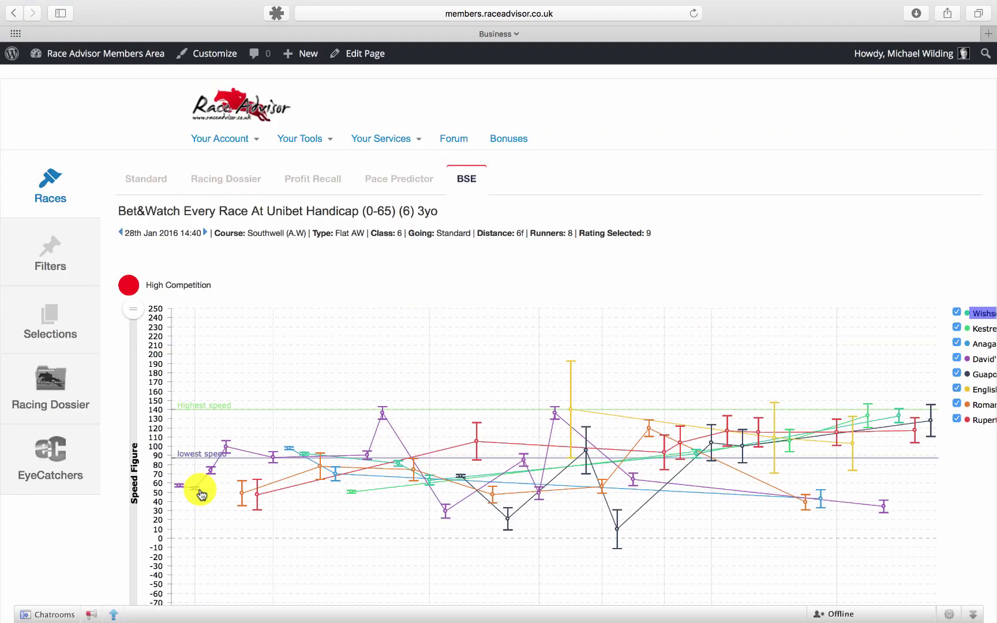
{"action": "scroll", "coordinate": [91, 545], "scroll_direction": "down", "scroll_amount": 5}
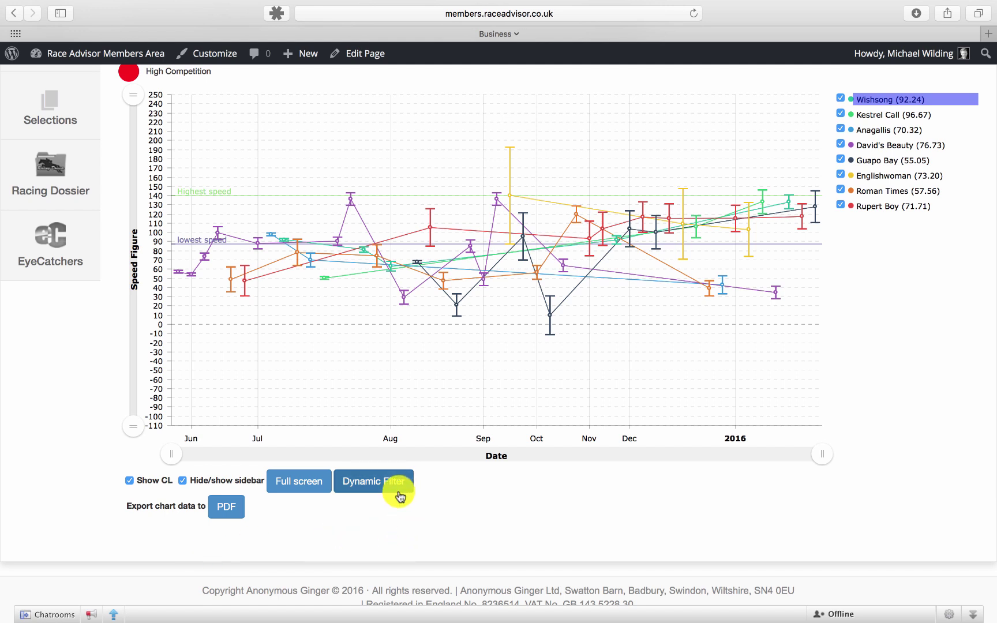
{"action": "left_click", "coordinate": [182, 482]}
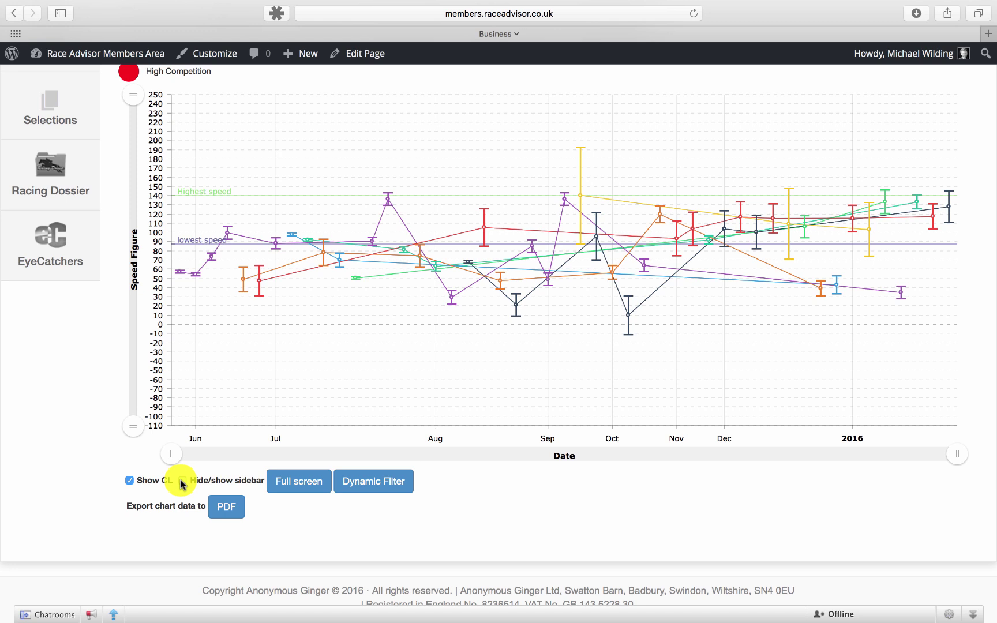
{"action": "left_click", "coordinate": [182, 482]}
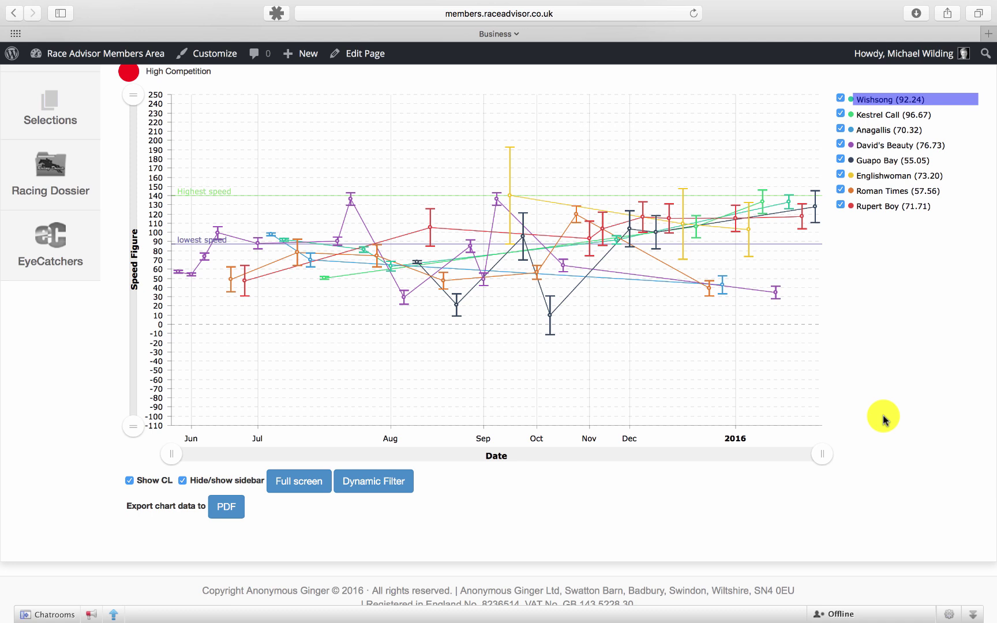
Hide every horse except Wishsong from the BSE speed figure chart.
{"action": "scroll", "coordinate": [884, 420], "scroll_direction": "up", "scroll_amount": 2}
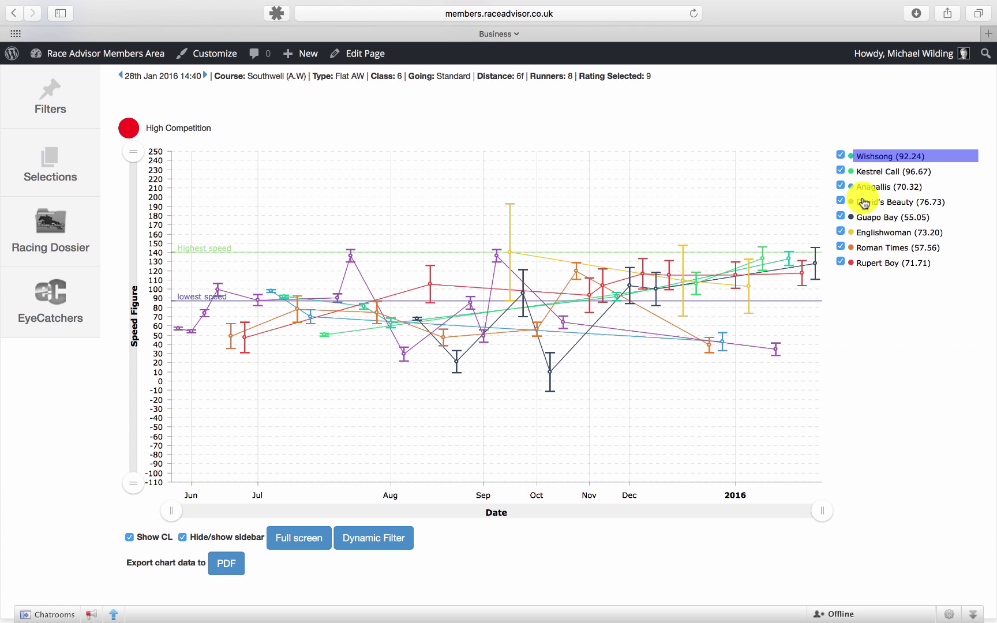
{"action": "left_click", "coordinate": [874, 269]}
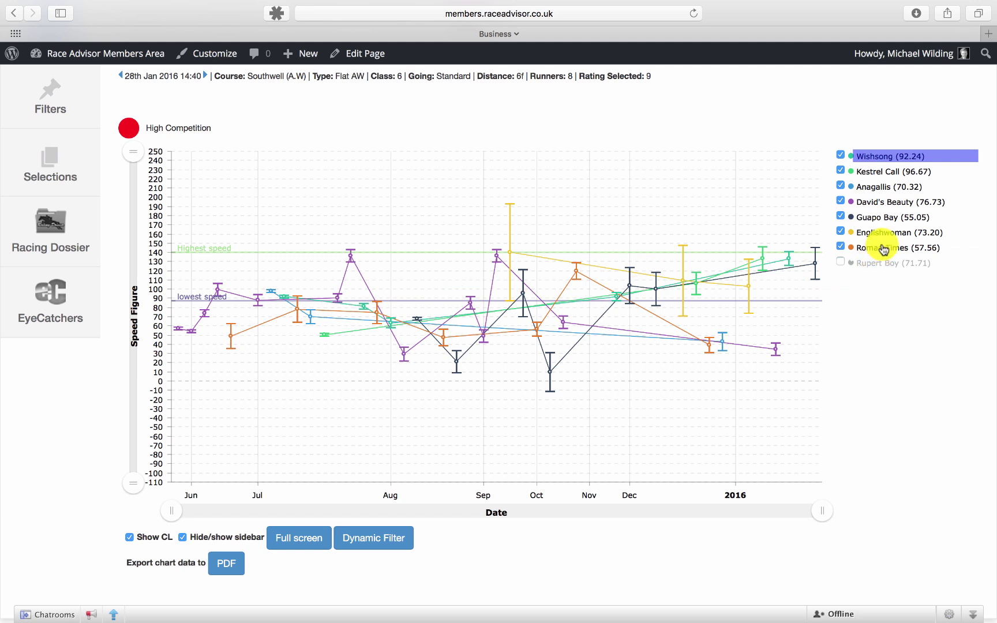
{"action": "left_click", "coordinate": [884, 248]}
{"action": "left_click", "coordinate": [885, 233]}
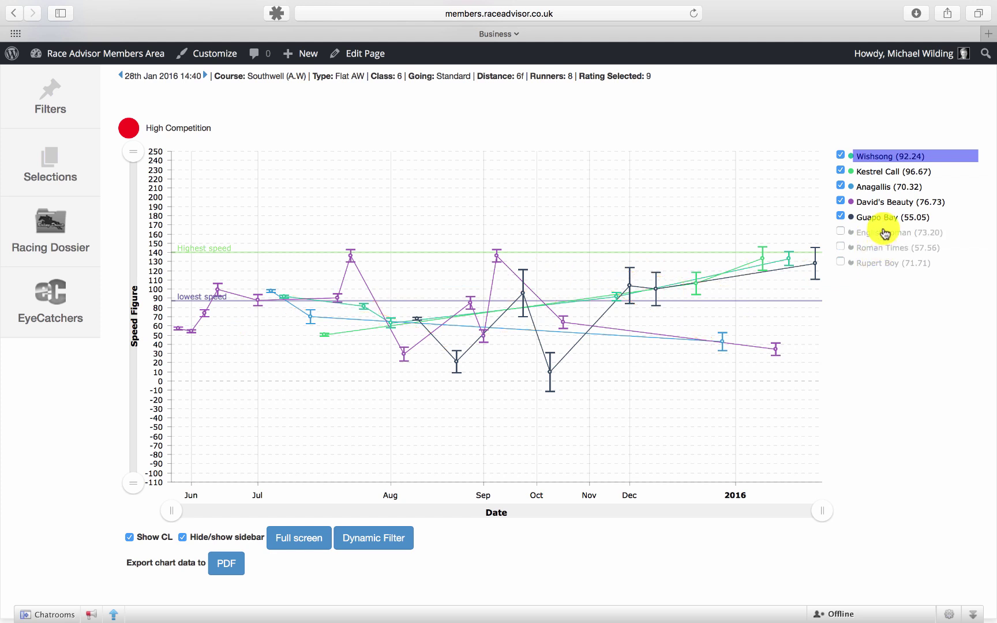
{"action": "left_click", "coordinate": [881, 217]}
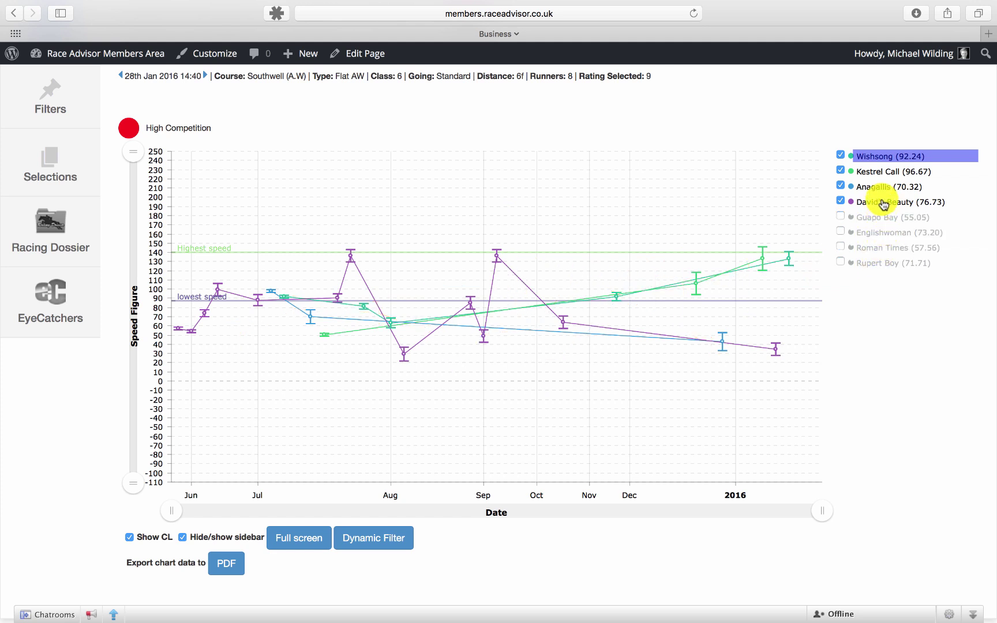
{"action": "left_click", "coordinate": [882, 203]}
{"action": "left_click", "coordinate": [882, 189]}
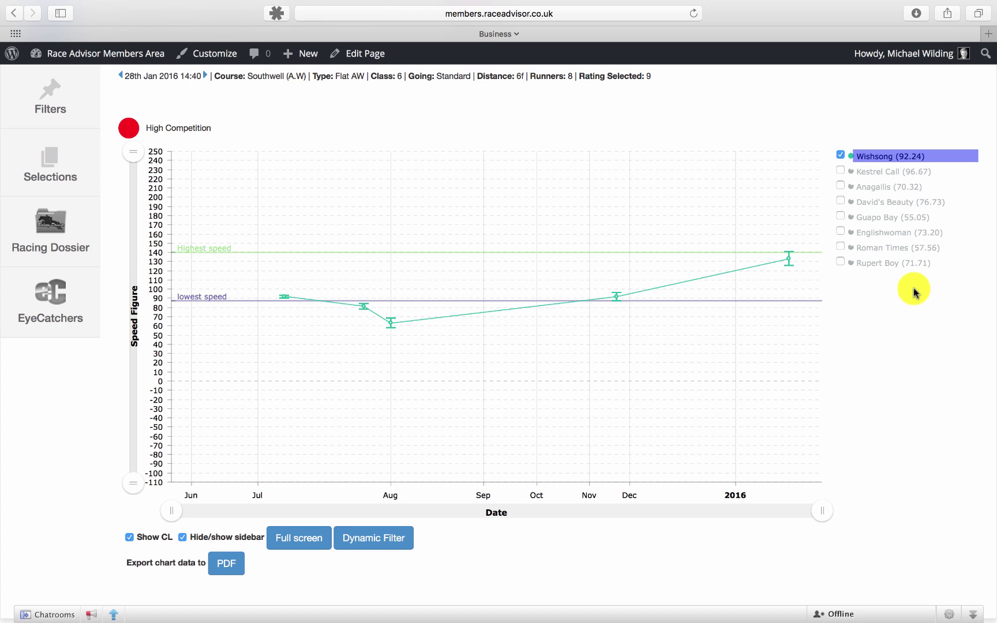
Toggle Wishsong's connecting line and add Kestrel Call and Anagallis back to the chart.
{"action": "left_click", "coordinate": [840, 156]}
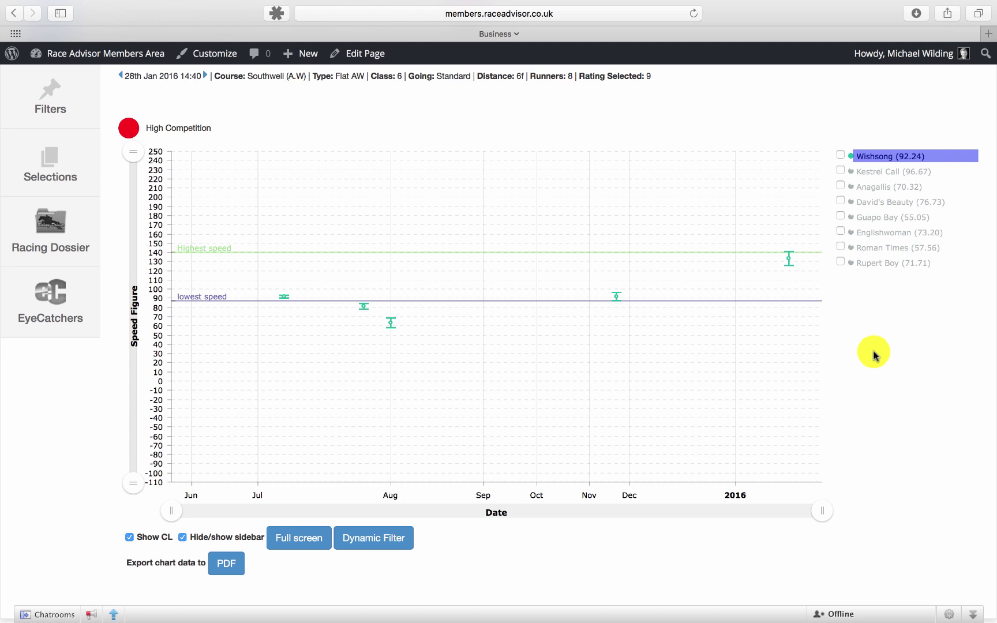
{"action": "left_click", "coordinate": [888, 172]}
{"action": "left_click", "coordinate": [862, 186]}
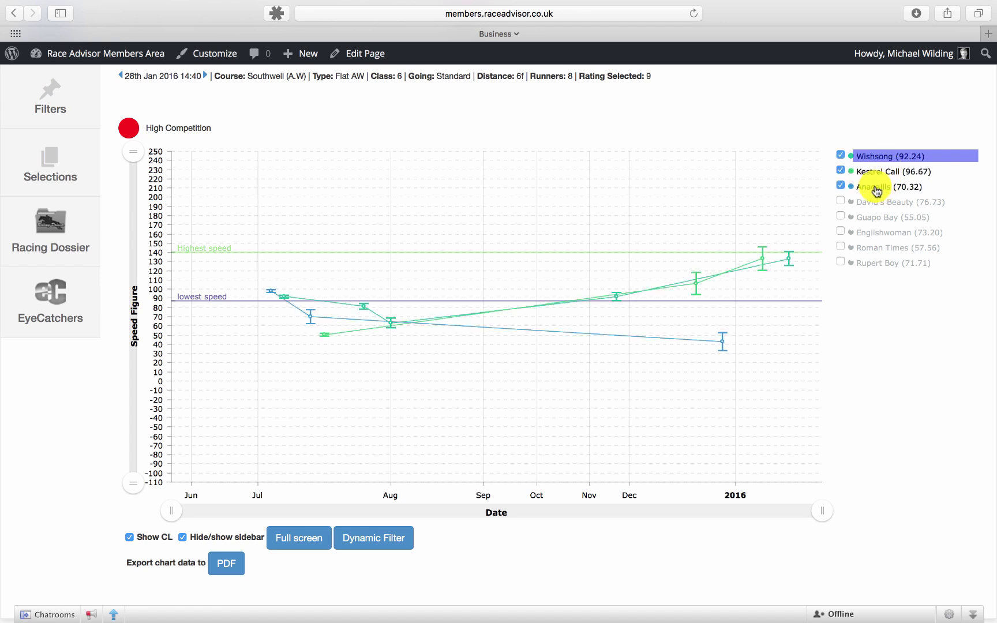
Turn off the connecting lines for Anagallis and Wishsong, leaving only Kestrel Call's line drawn.
{"action": "left_click", "coordinate": [840, 186]}
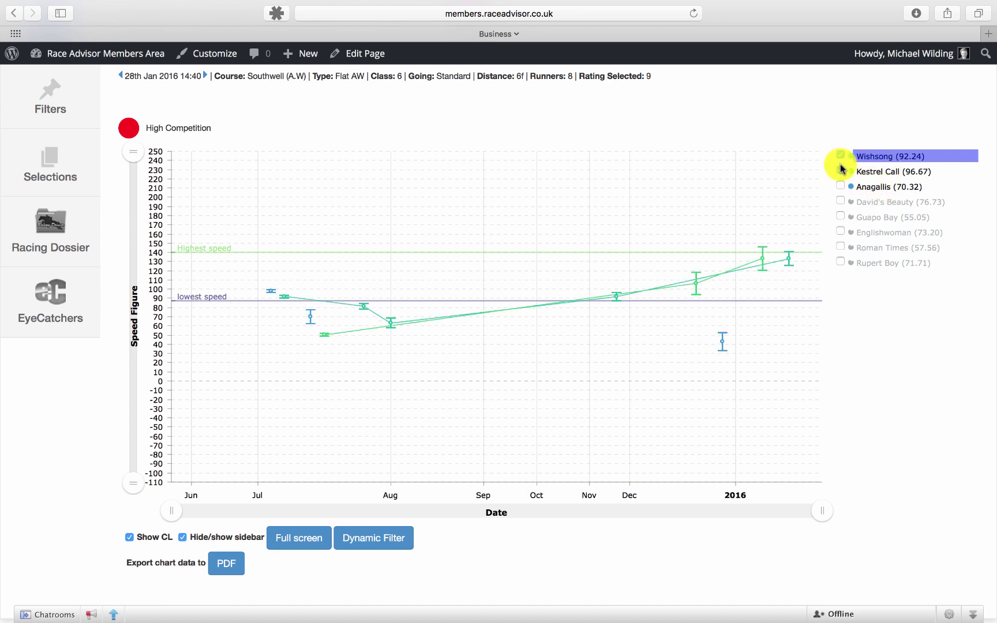
{"action": "left_click", "coordinate": [840, 158]}
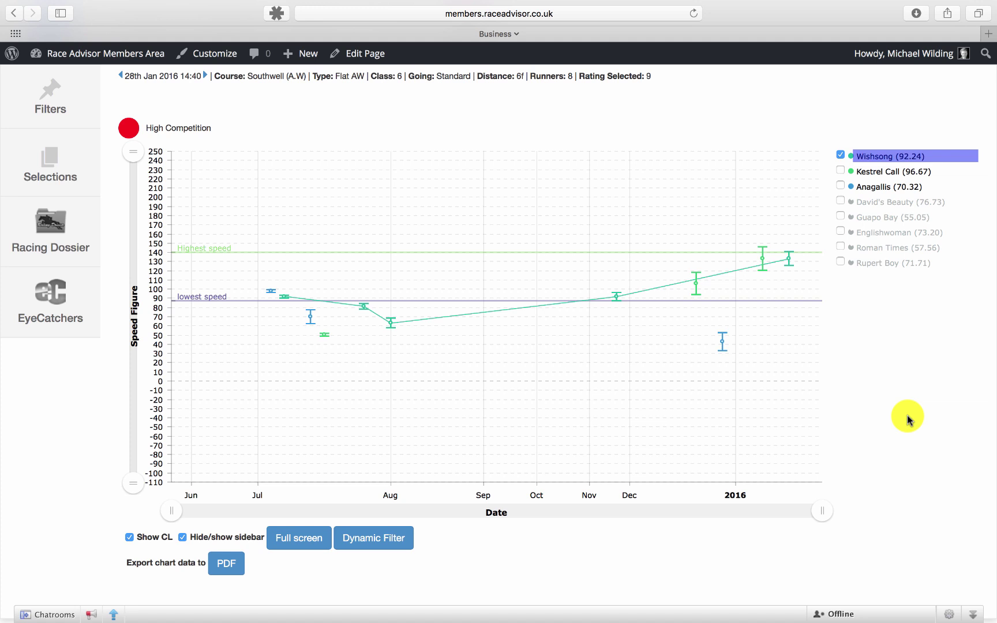
{"action": "left_click", "coordinate": [840, 156]}
{"action": "left_click", "coordinate": [840, 172]}
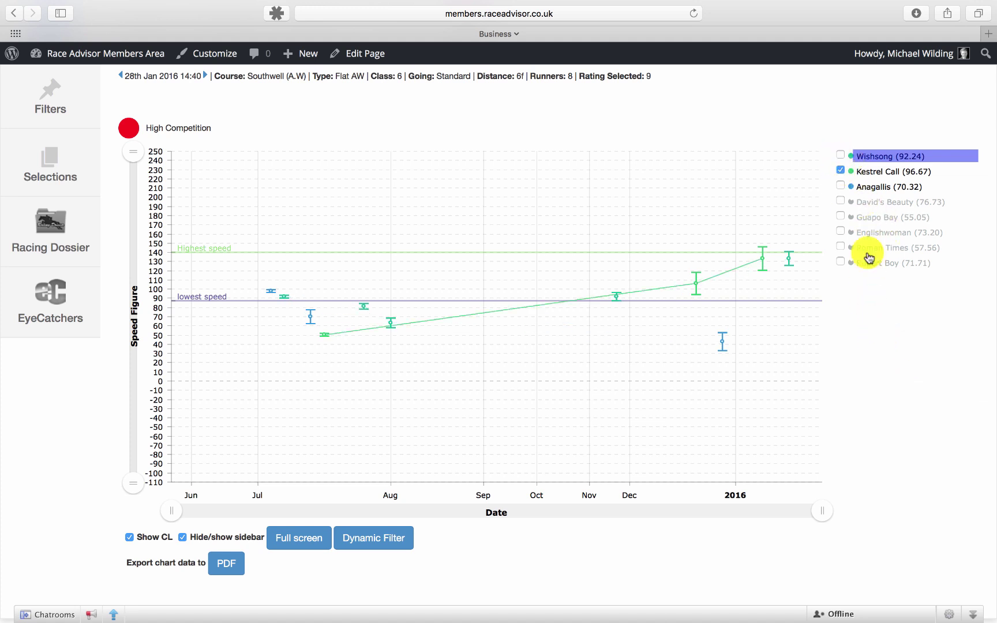
Draw only Anagallis's connecting line by switching Kestrel Call's off, and inspect Kestrel Call's 9 January 2016 figure.
{"action": "left_click", "coordinate": [840, 171]}
{"action": "left_click", "coordinate": [840, 186]}
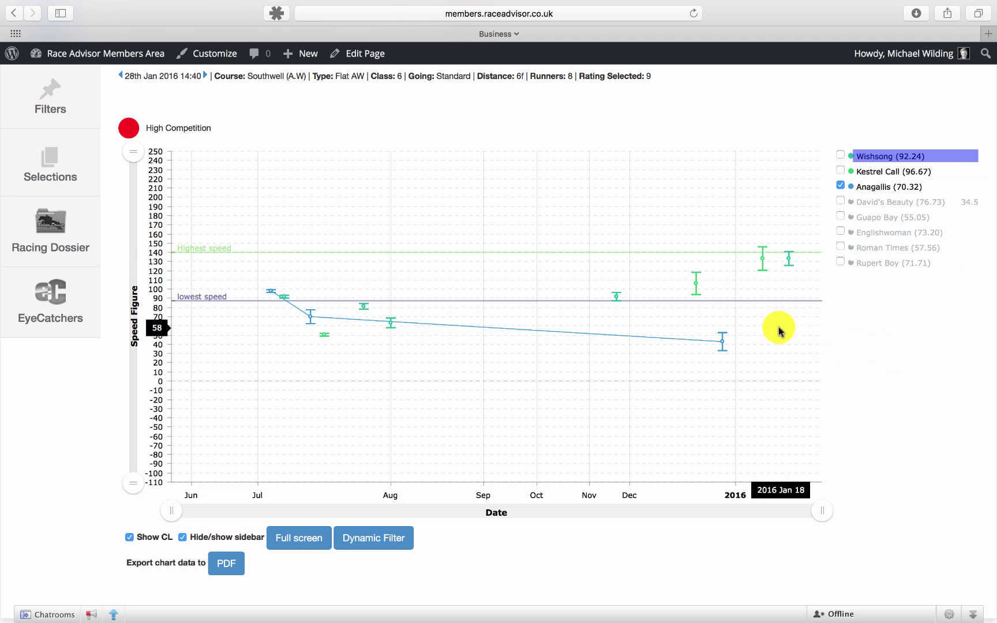
{"action": "mouse_move", "coordinate": [764, 261]}
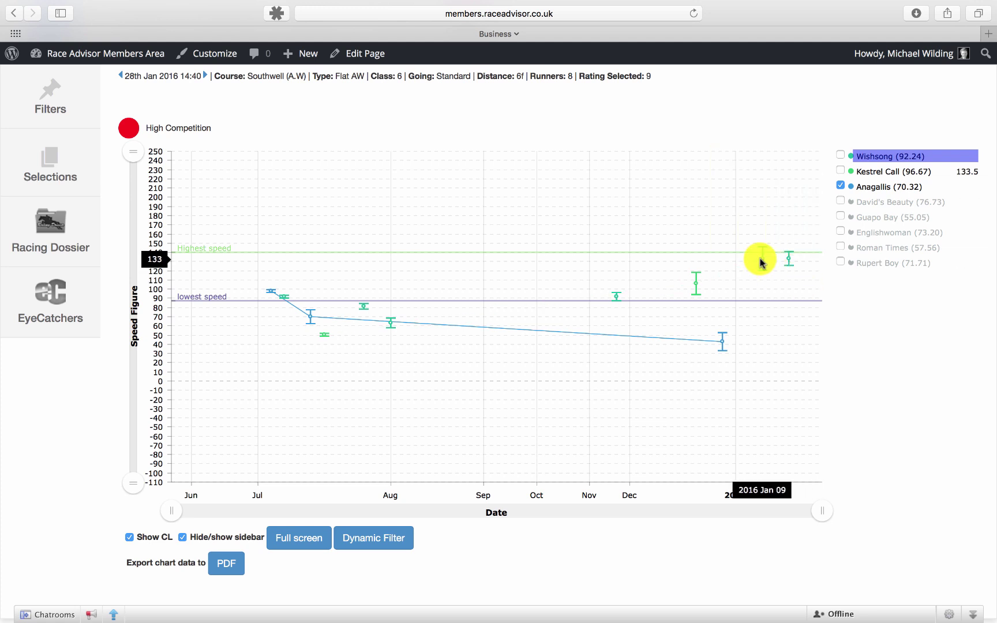
{"action": "mouse_move", "coordinate": [762, 261]}
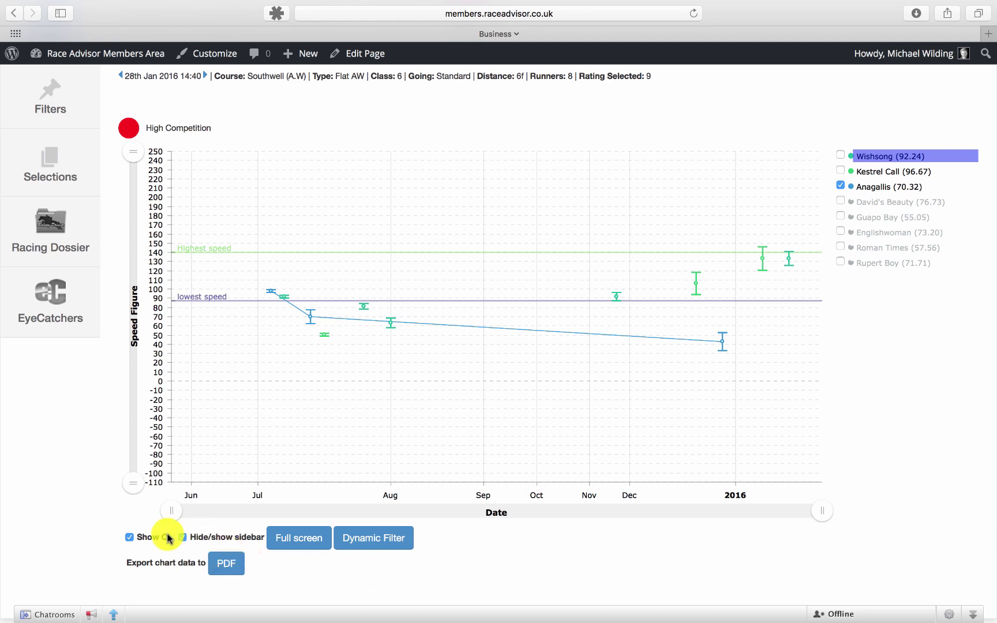
Switch the CL bars on the chart's speed figures off and on again.
{"action": "left_click", "coordinate": [129, 537]}
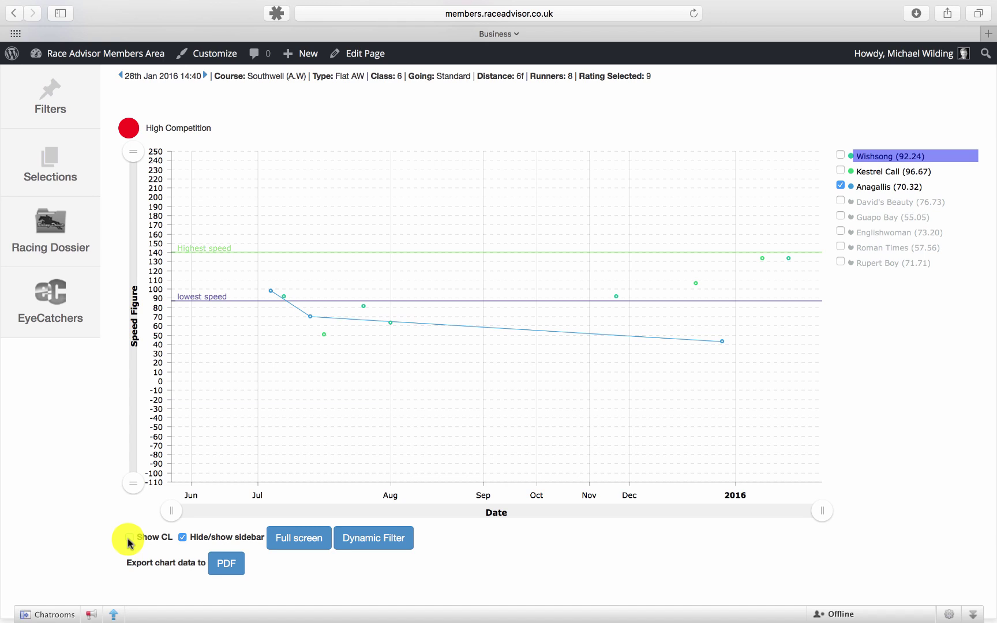
{"action": "left_click", "coordinate": [128, 538]}
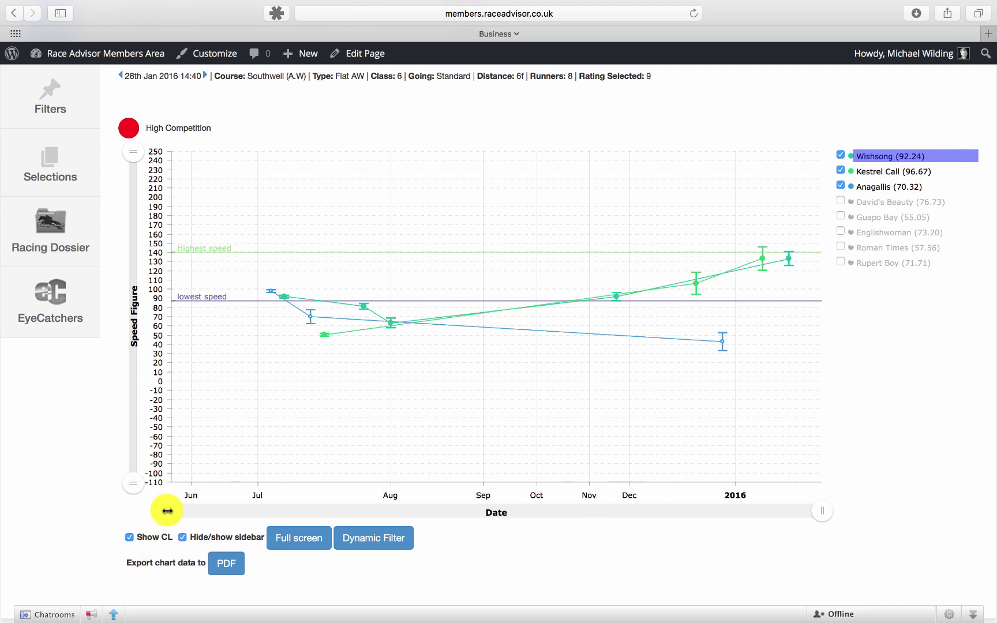
Narrow the chart to December and January and speed figures from about 25 to 155, and view the latest runs' details.
{"action": "left_click_drag", "start_coordinate": [167, 511], "coordinate": [618, 508]}
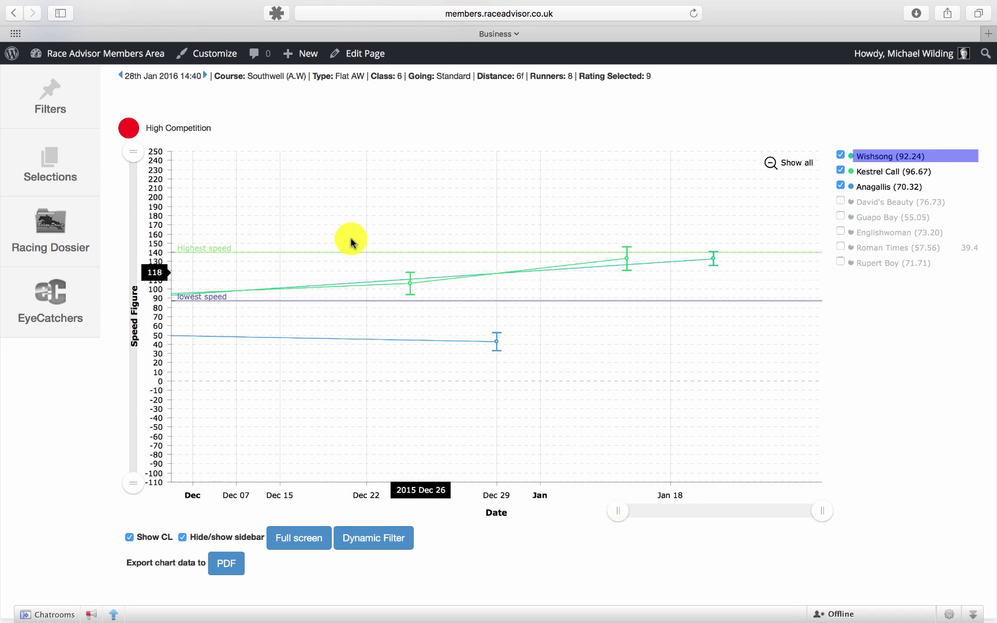
{"action": "left_click_drag", "start_coordinate": [131, 474], "coordinate": [120, 355]}
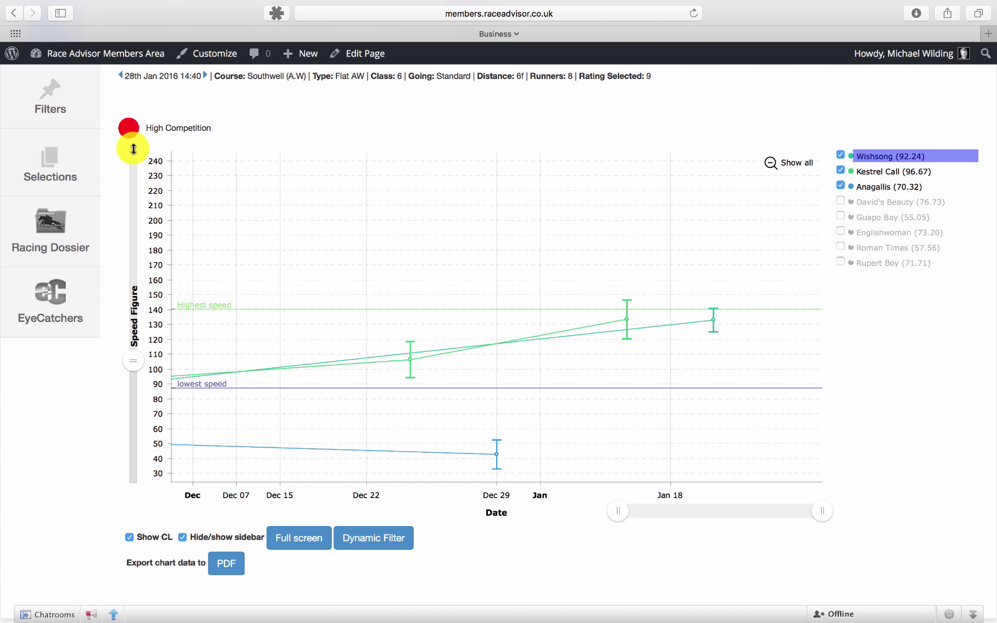
{"action": "left_click_drag", "start_coordinate": [134, 151], "coordinate": [129, 240]}
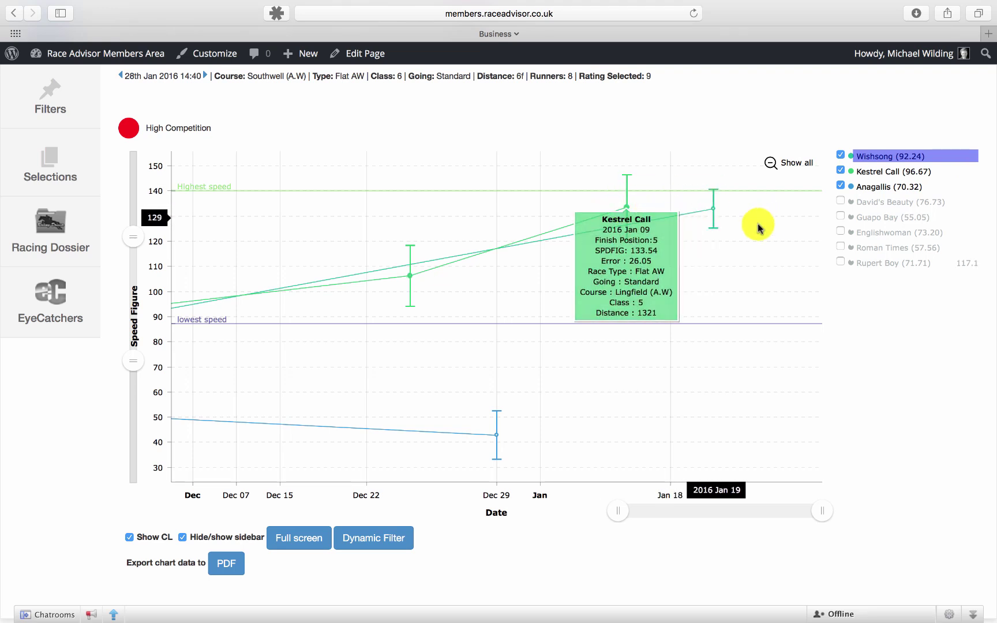
{"action": "mouse_move", "coordinate": [709, 210]}
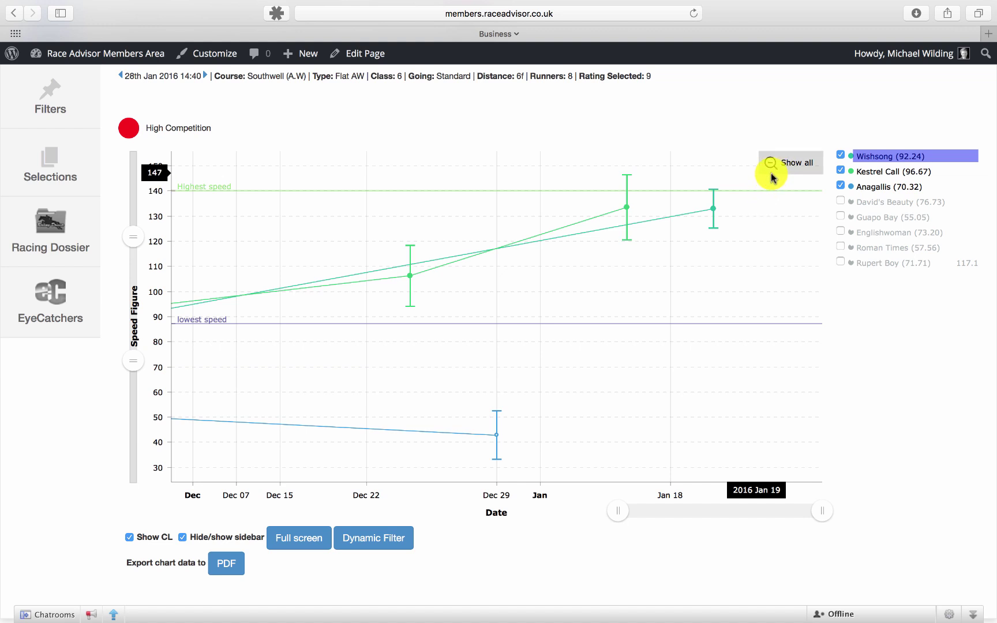
Widen the chart back to its full date range and full speed figure range.
{"action": "left_click_drag", "start_coordinate": [618, 512], "coordinate": [62, 498]}
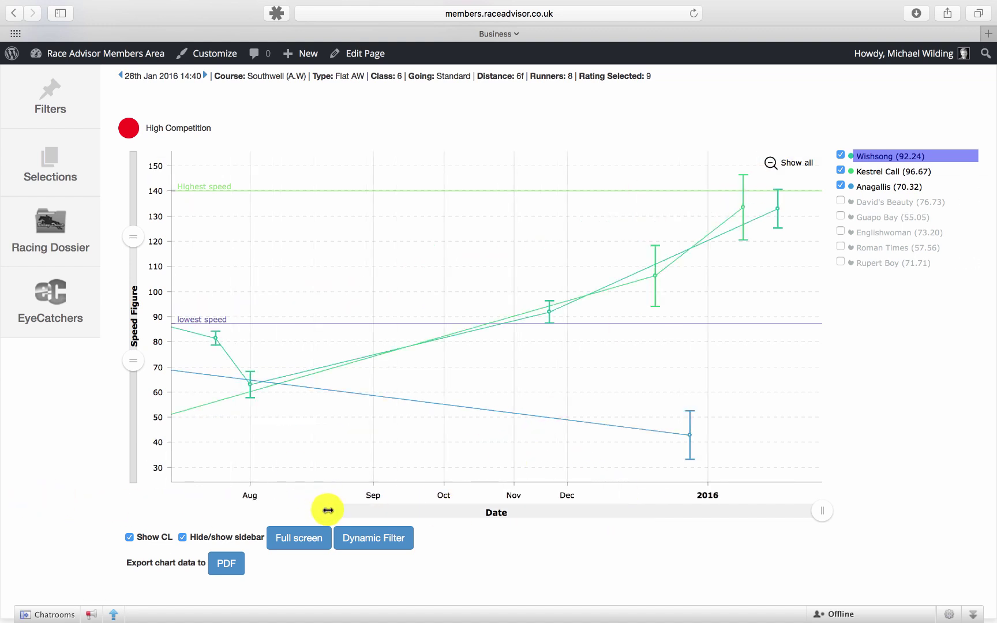
{"action": "left_click_drag", "start_coordinate": [326, 510], "coordinate": [151, 508]}
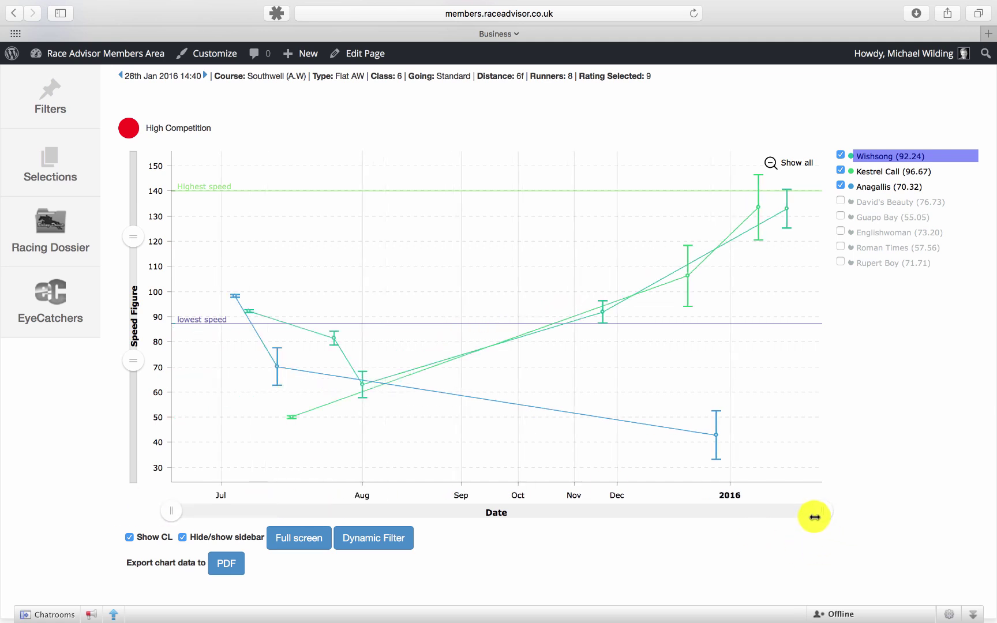
{"action": "mouse_move", "coordinate": [820, 511]}
{"action": "left_mouse_down"}
{"action": "mouse_move", "coordinate": [508, 512]}
{"action": "mouse_move", "coordinate": [823, 510]}
{"action": "left_mouse_up"}
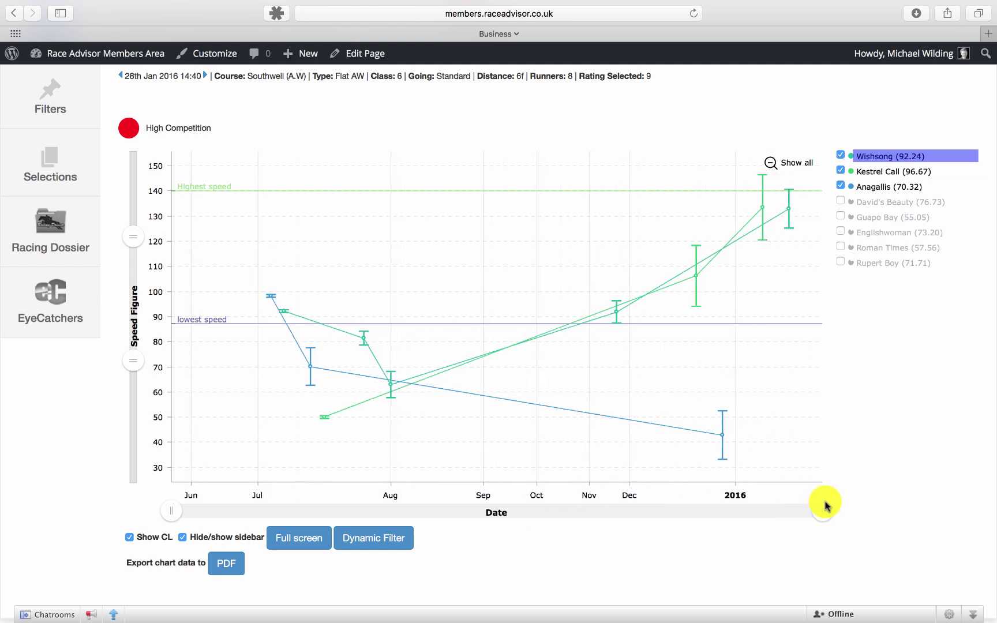
{"action": "left_click_drag", "start_coordinate": [132, 237], "coordinate": [127, 122]}
{"action": "left_click_drag", "start_coordinate": [129, 362], "coordinate": [127, 525]}
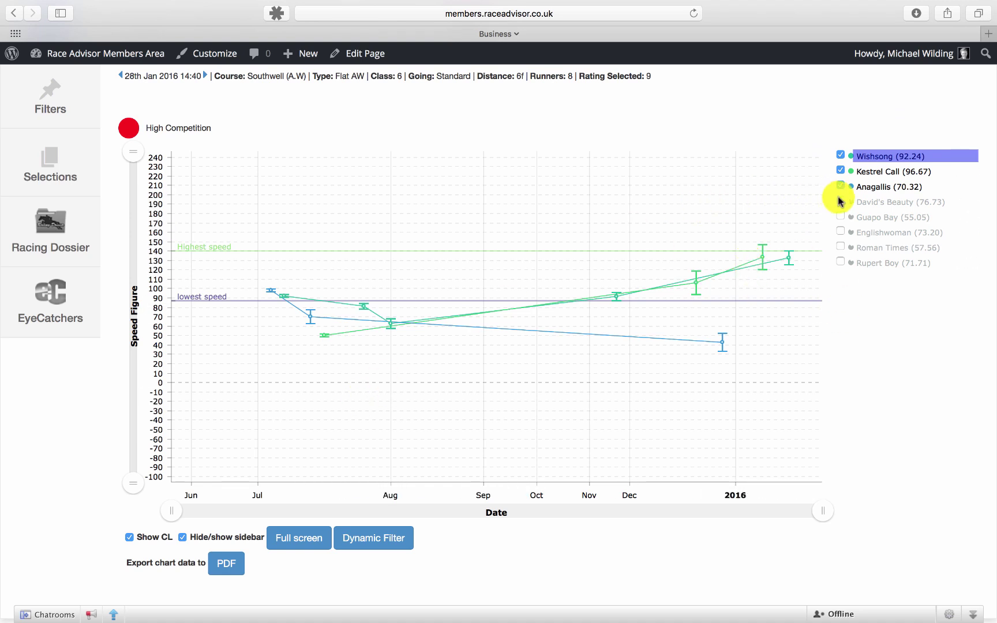
Add David's Beauty, Guapo Bay, Englishwoman, Roman Times and Rupert Boy back to the chart.
{"action": "left_click", "coordinate": [864, 203]}
{"action": "left_click", "coordinate": [868, 217]}
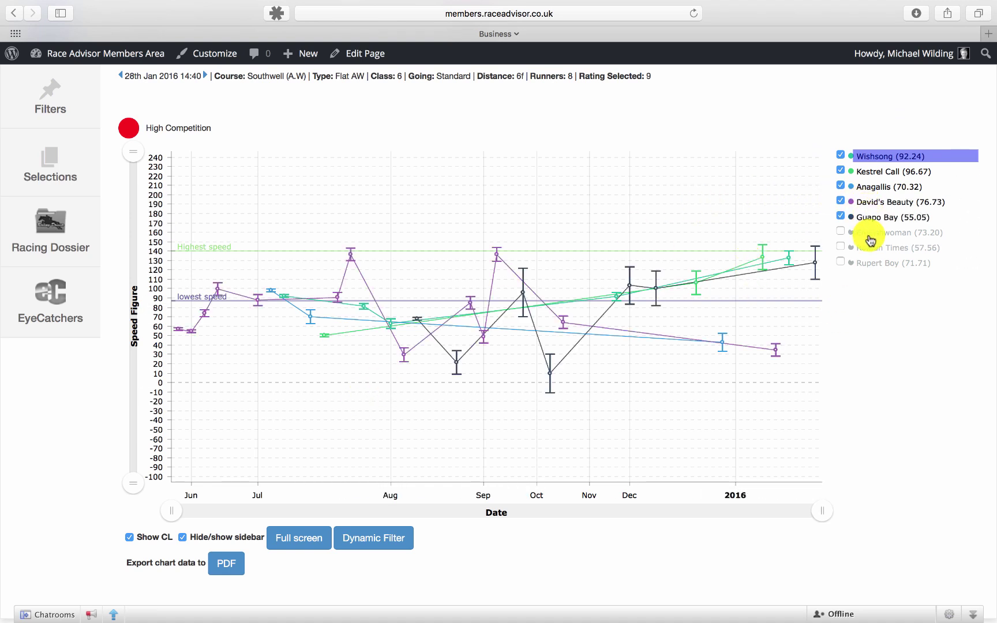
{"action": "left_click", "coordinate": [869, 232]}
{"action": "left_click", "coordinate": [870, 249]}
{"action": "left_click", "coordinate": [869, 263]}
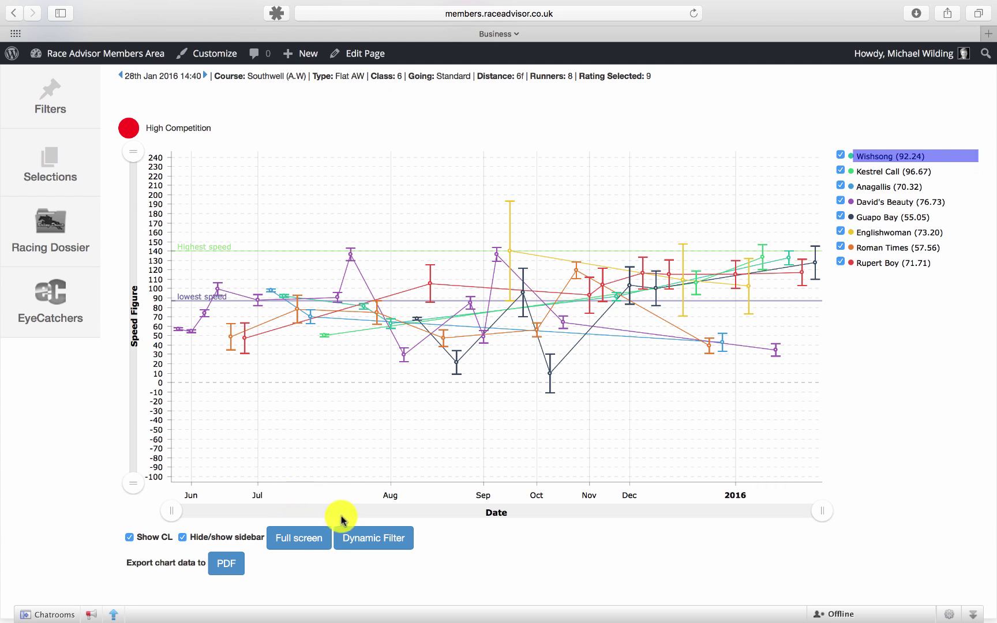
Set up a dynamic filter for Flat AW races with a class range of 4 to 6.
{"action": "left_click", "coordinate": [372, 539]}
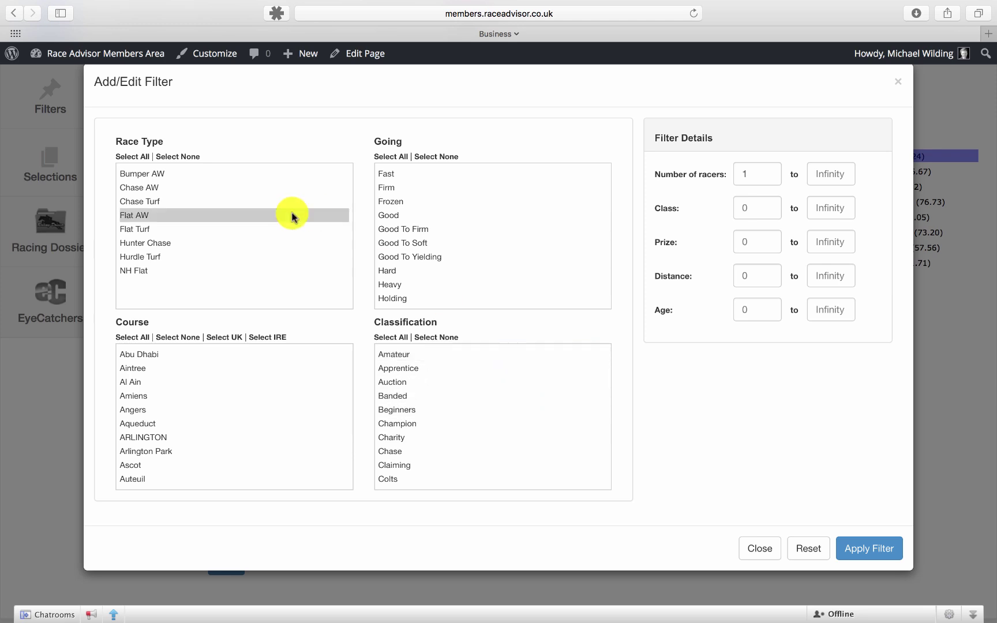
{"action": "left_click", "coordinate": [293, 217]}
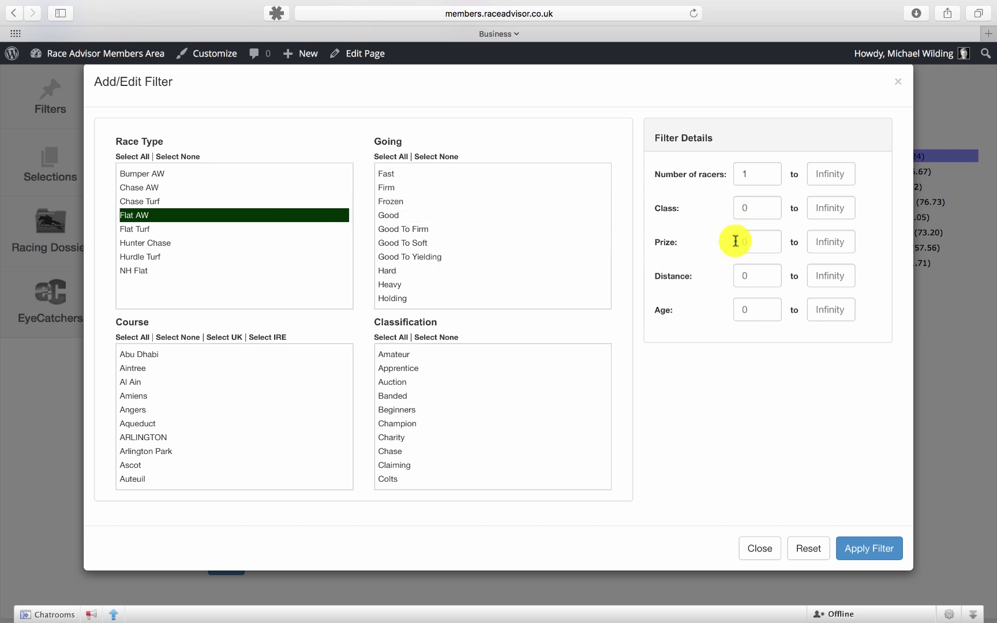
{"action": "left_click", "coordinate": [773, 207]}
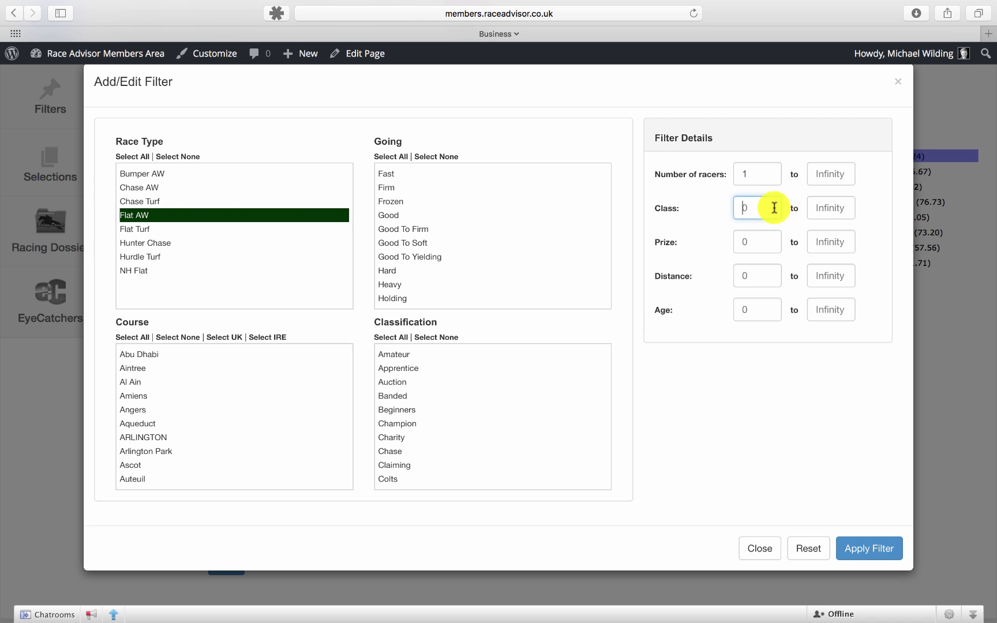
{"action": "type", "text": "6"}
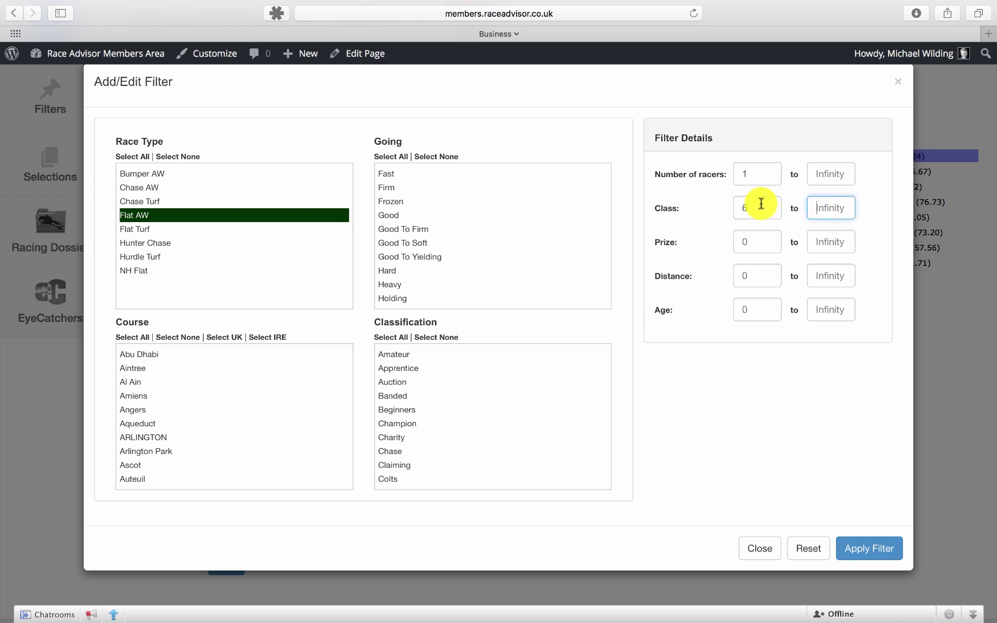
{"action": "left_click_drag", "start_coordinate": [756, 205], "coordinate": [637, 207]}
{"action": "type", "text": "4"}
{"action": "left_click", "coordinate": [829, 207]}
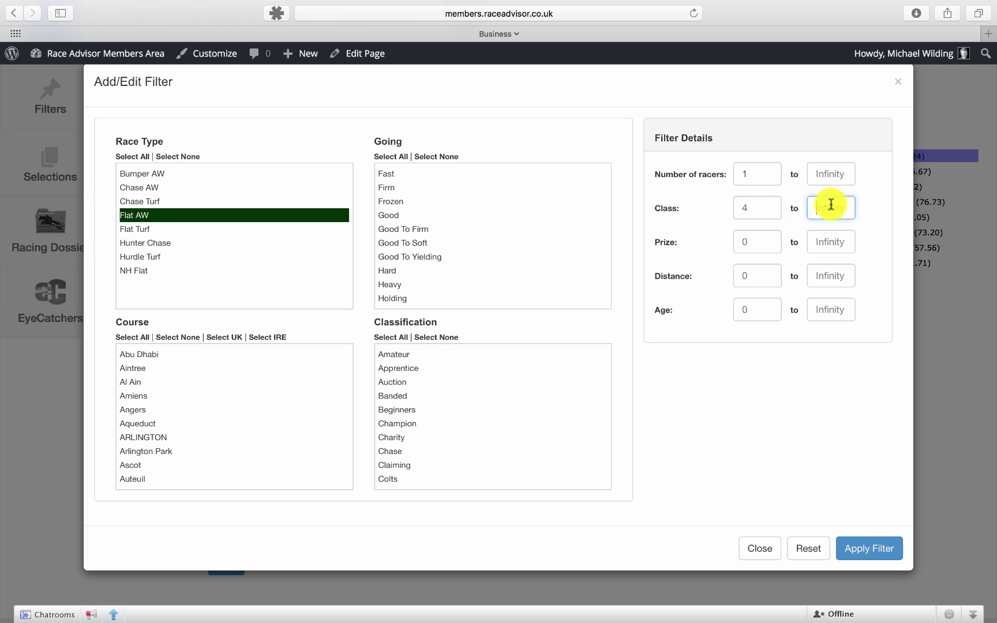
{"action": "type", "text": "6"}
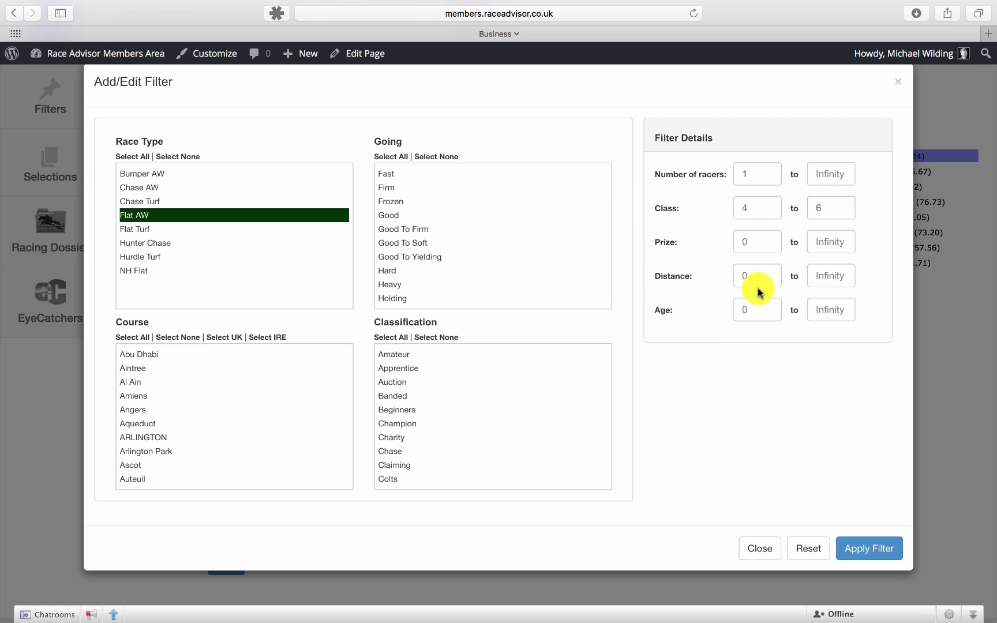
Set the filter's maximum distance to 1320 and apply the filter to the chart.
{"action": "left_click", "coordinate": [758, 287]}
{"action": "left_click", "coordinate": [828, 279]}
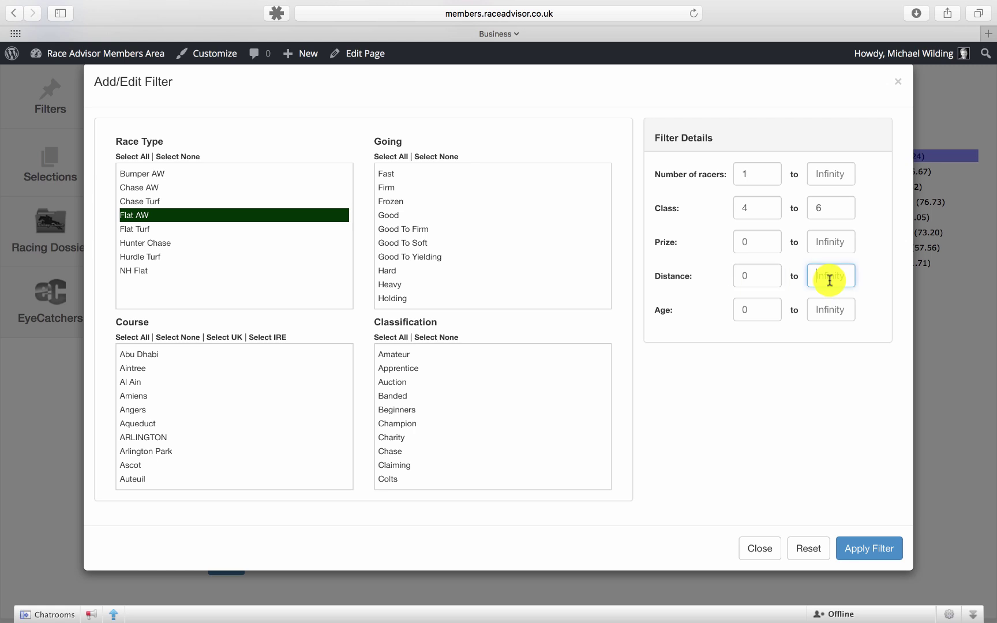
{"action": "type", "text": "1320"}
{"action": "left_click", "coordinate": [694, 403]}
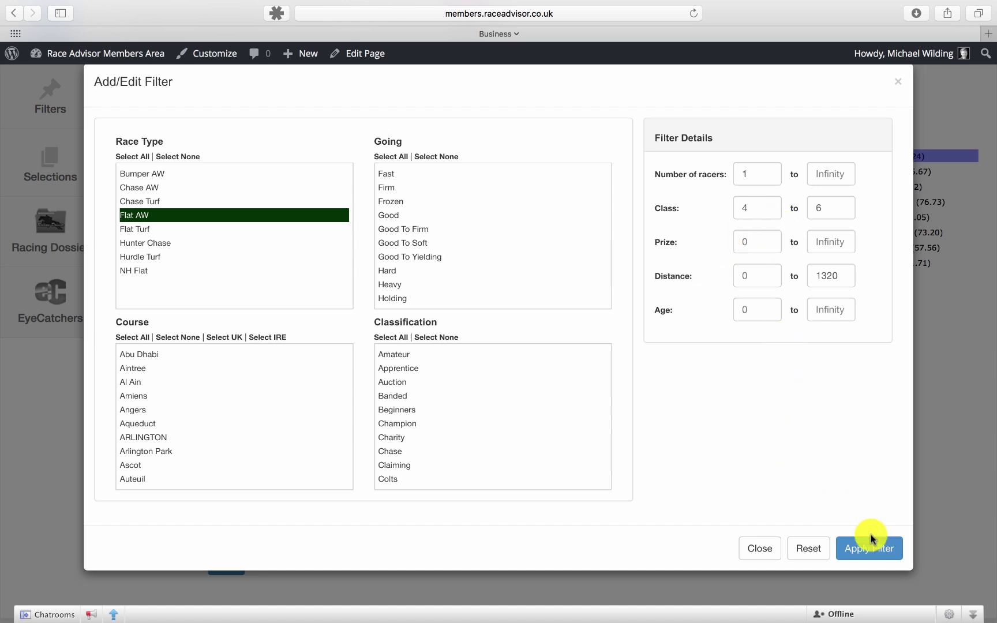
{"action": "left_click", "coordinate": [872, 556]}
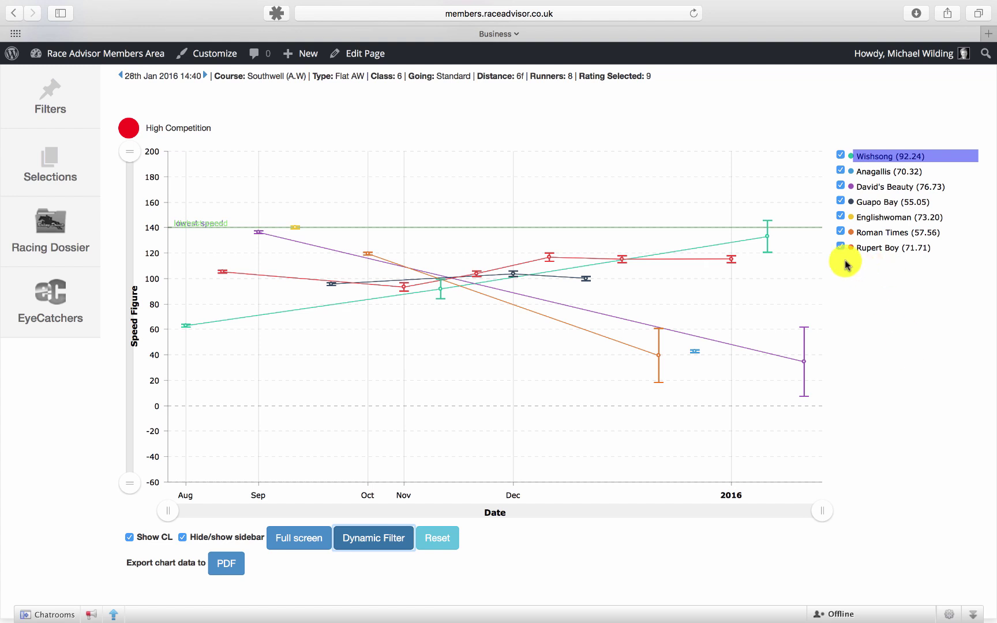
Turn off the connecting lines of all the horses in the filtered chart.
{"action": "left_click", "coordinate": [841, 233]}
{"action": "left_click", "coordinate": [841, 233]}
{"action": "left_click", "coordinate": [840, 217]}
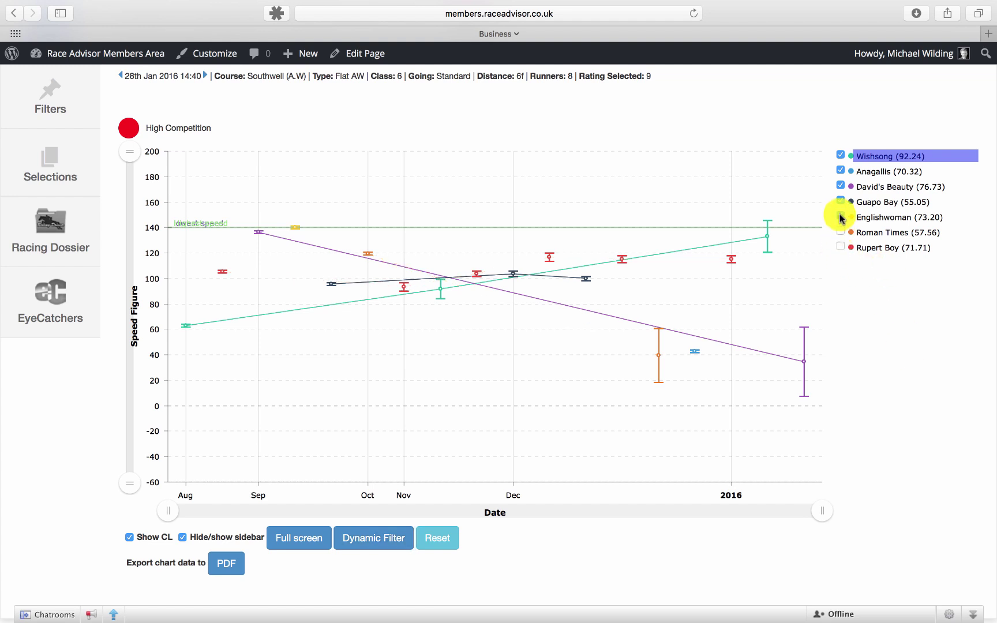
{"action": "left_click", "coordinate": [840, 202]}
{"action": "left_click", "coordinate": [840, 186]}
{"action": "left_click", "coordinate": [840, 171]}
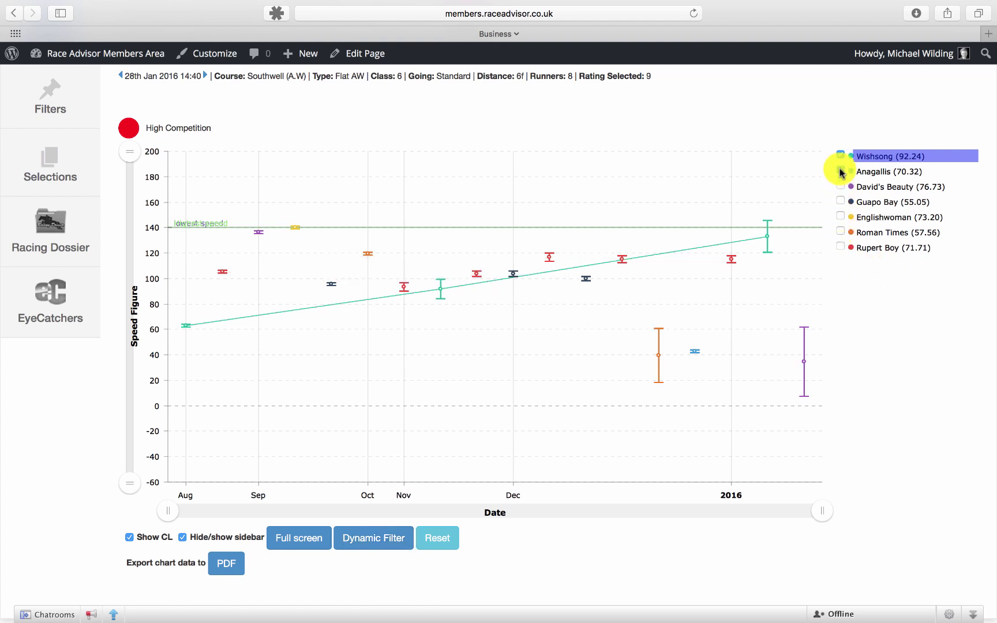
{"action": "left_click", "coordinate": [841, 155]}
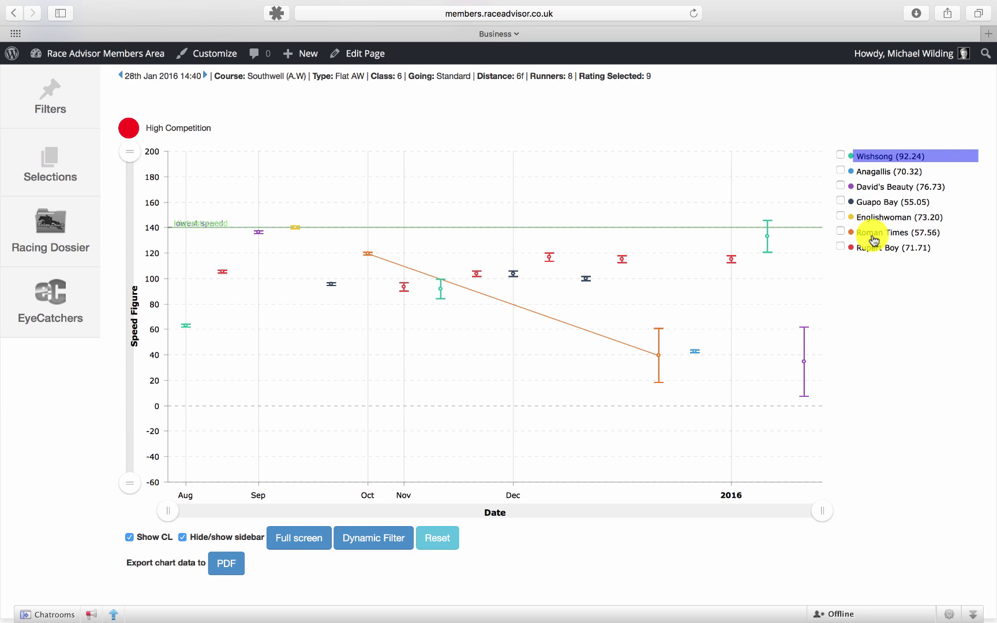
Inspect Roman Times's 26 December 2015 speed figure and hide Roman Times from the chart.
{"action": "mouse_move", "coordinate": [659, 360]}
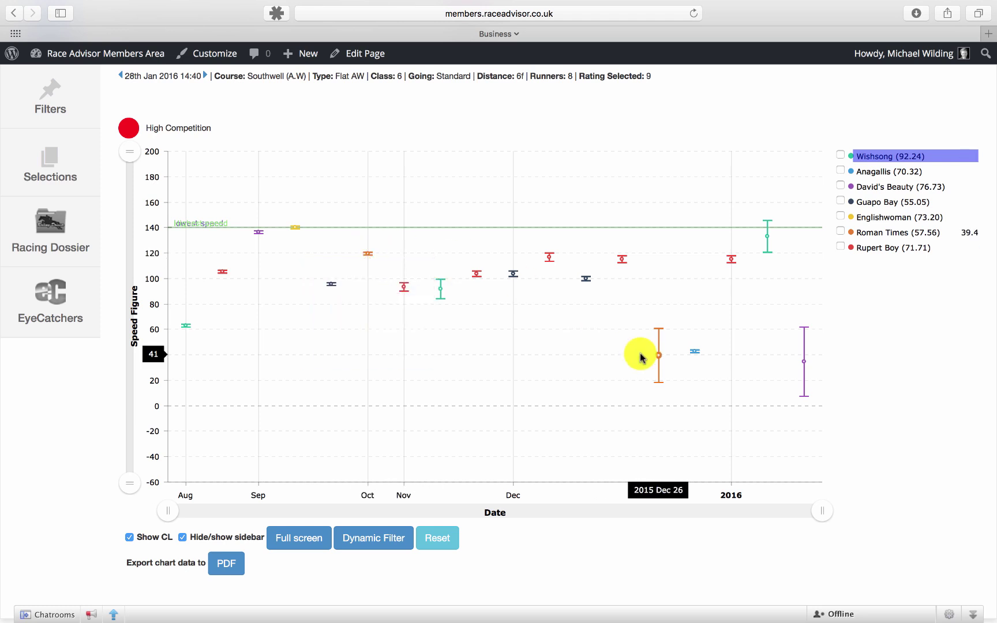
{"action": "left_click", "coordinate": [881, 237]}
Turn off the connecting lines of Englishwoman, David's Beauty, Guapo Bay, Anagallis, Wishsong and Rupert Boy.
{"action": "left_click", "coordinate": [839, 217]}
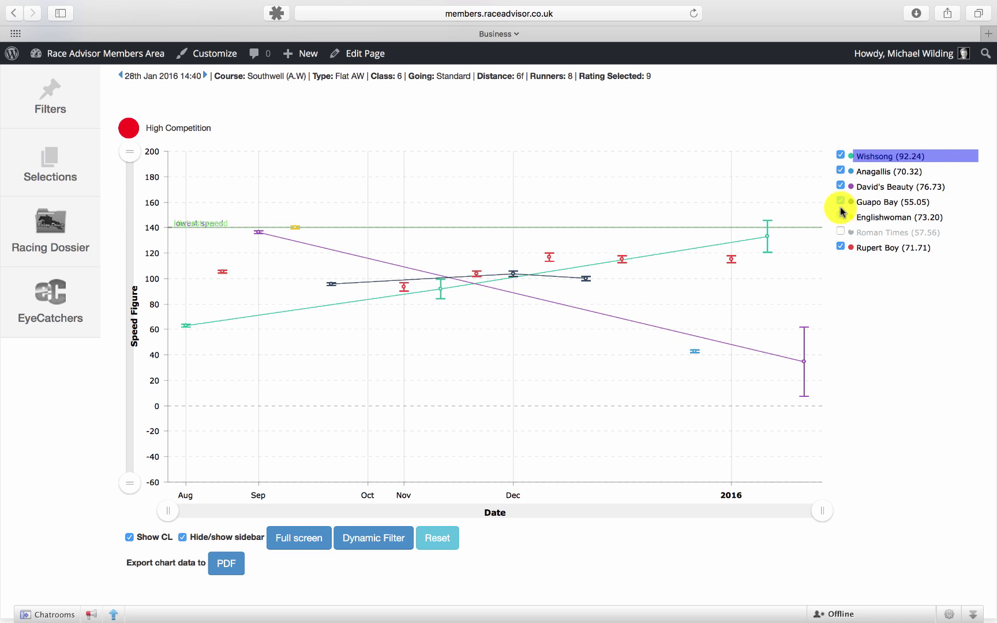
{"action": "left_click", "coordinate": [840, 186]}
{"action": "left_click", "coordinate": [841, 202]}
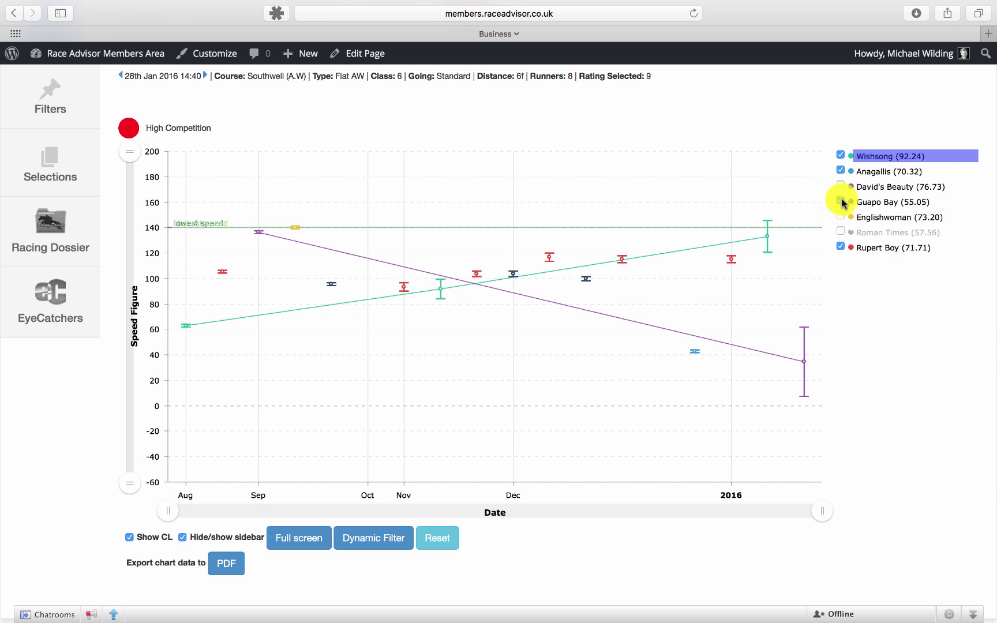
{"action": "left_click", "coordinate": [840, 171]}
{"action": "left_click", "coordinate": [841, 155]}
{"action": "left_click", "coordinate": [840, 247]}
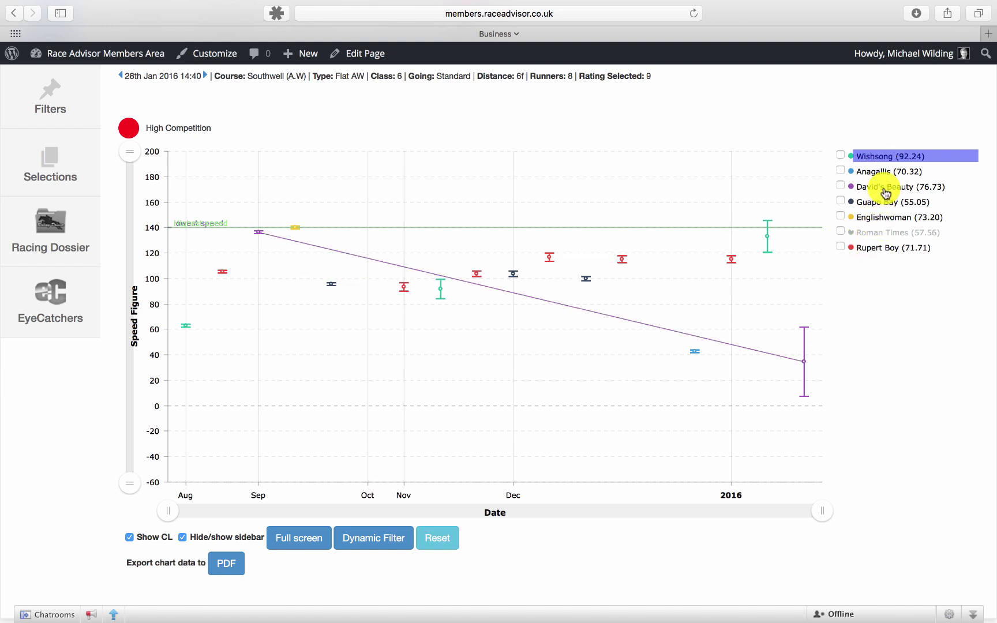
View the details of David's Beauty's January and September runs and hide David's Beauty from the chart.
{"action": "mouse_move", "coordinate": [803, 358]}
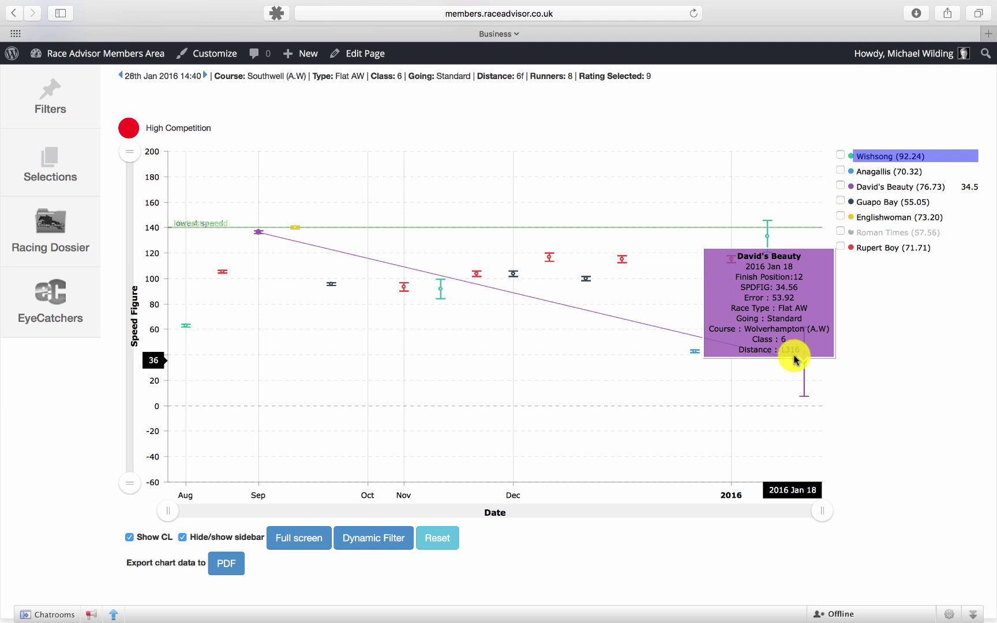
{"action": "mouse_move", "coordinate": [260, 231]}
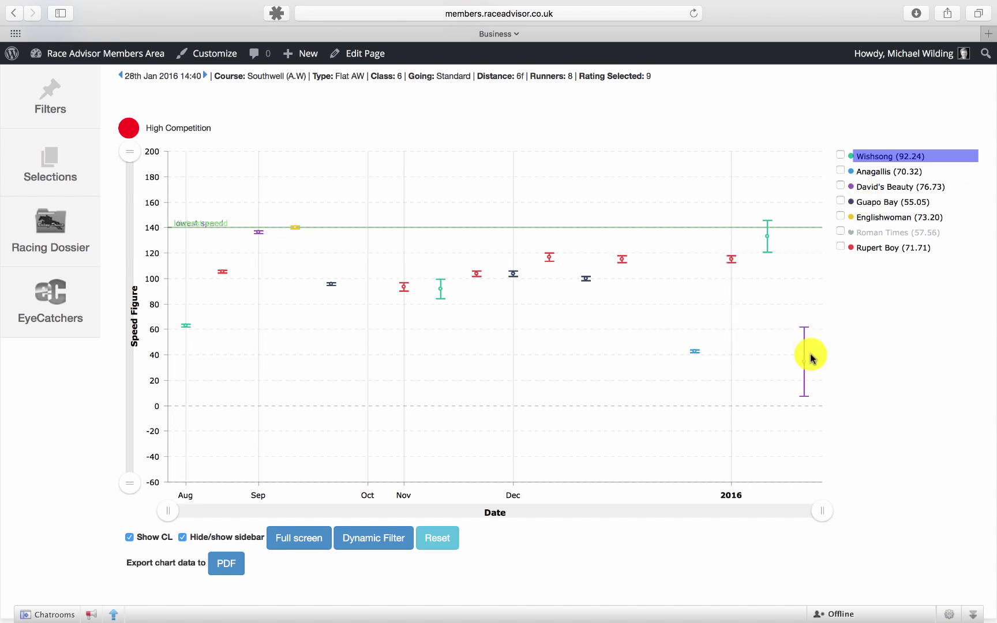
{"action": "left_click", "coordinate": [904, 188]}
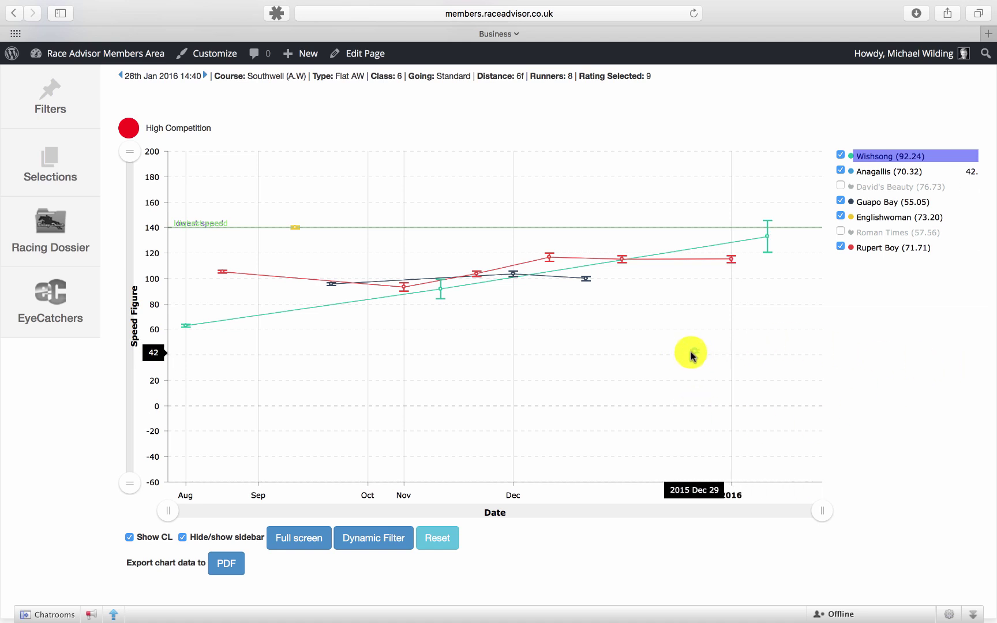
View the details of Anagallis's 29 December 2015 run.
{"action": "mouse_move", "coordinate": [696, 356]}
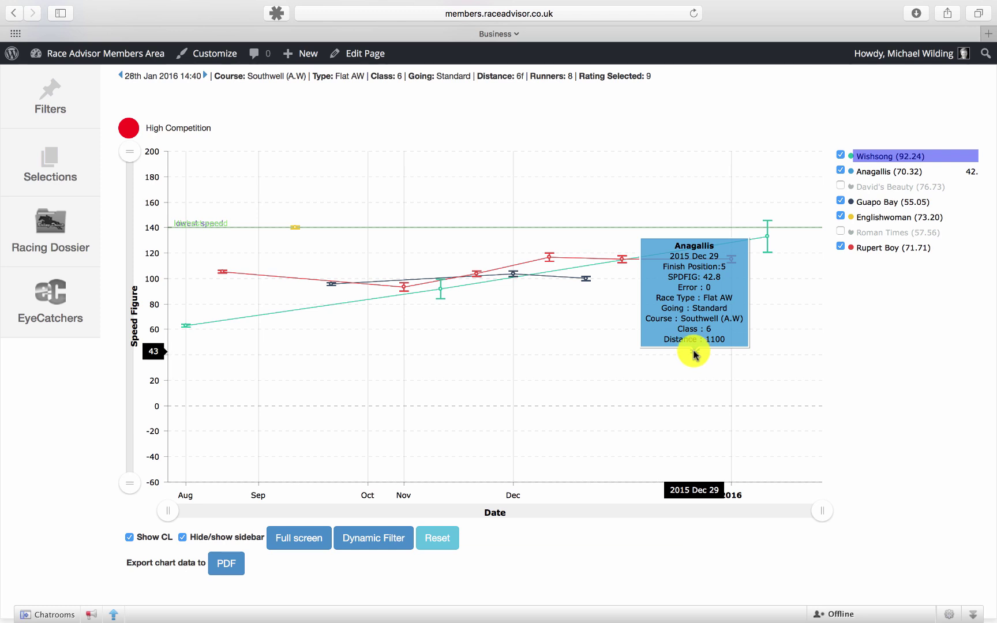
Hide Anagallis from the chart and view the details of Wishsong's 18 January 2016 run.
{"action": "left_click", "coordinate": [889, 173]}
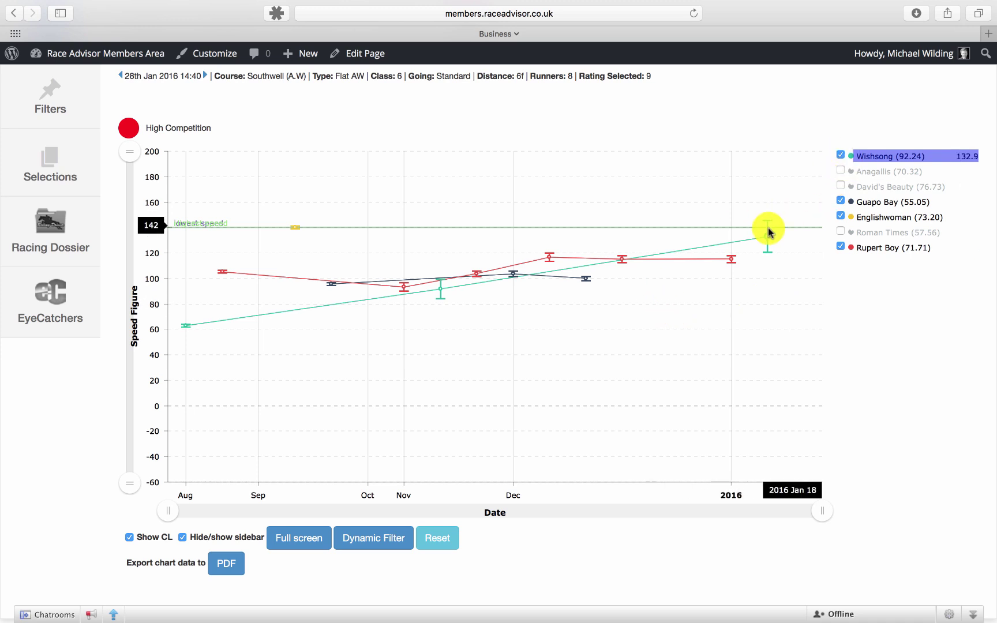
{"action": "mouse_move", "coordinate": [767, 236]}
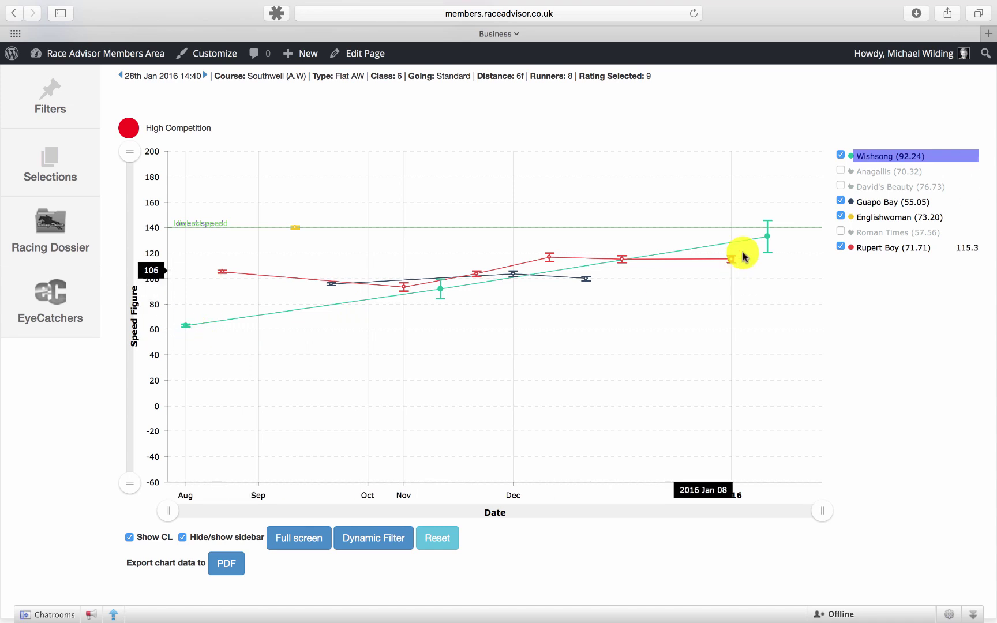
Switch the connecting lines of Rupert Boy, Englishwoman and Guapo Bay off and back on, and view Englishwoman's 22 September 2015 run.
{"action": "left_click", "coordinate": [839, 247]}
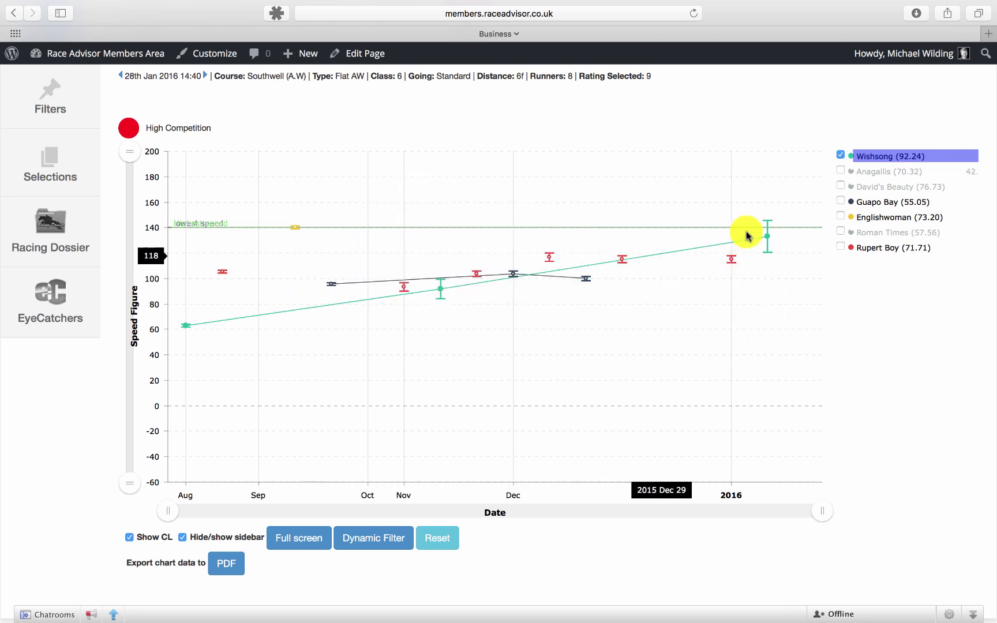
{"action": "left_click", "coordinate": [842, 217]}
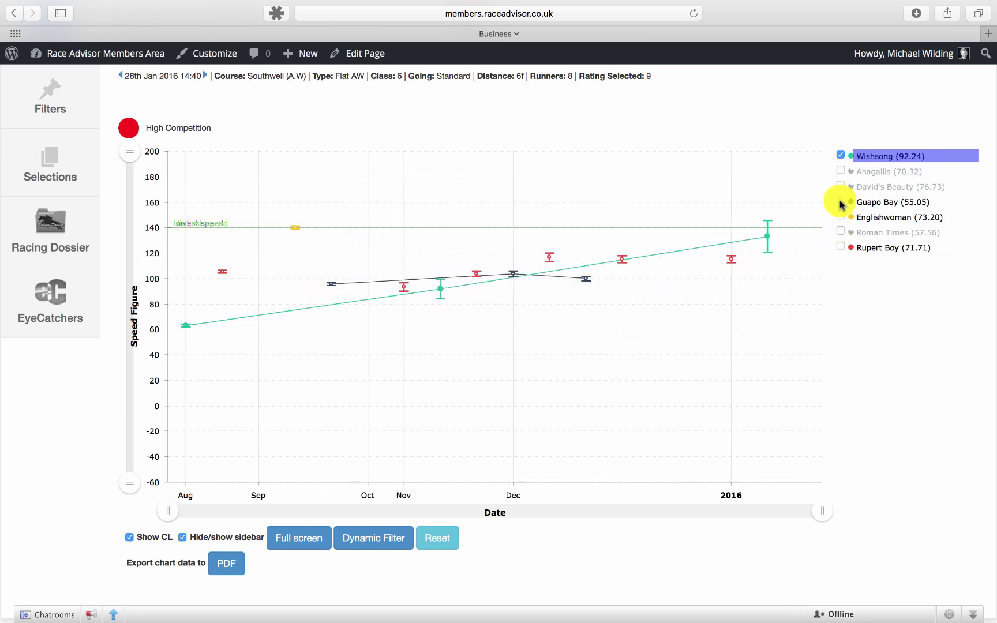
{"action": "left_click", "coordinate": [841, 201]}
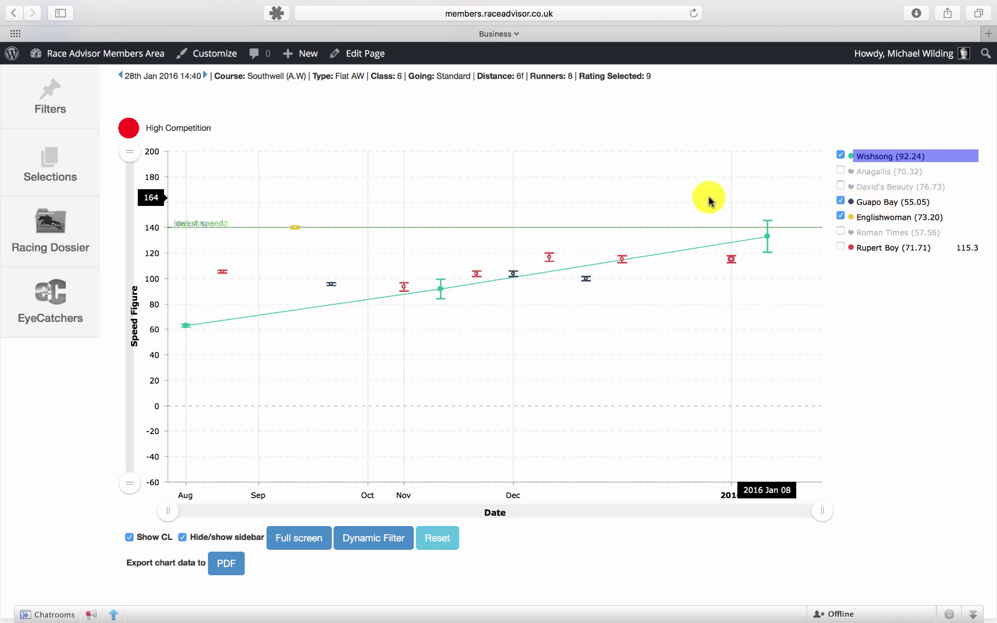
{"action": "mouse_move", "coordinate": [296, 231]}
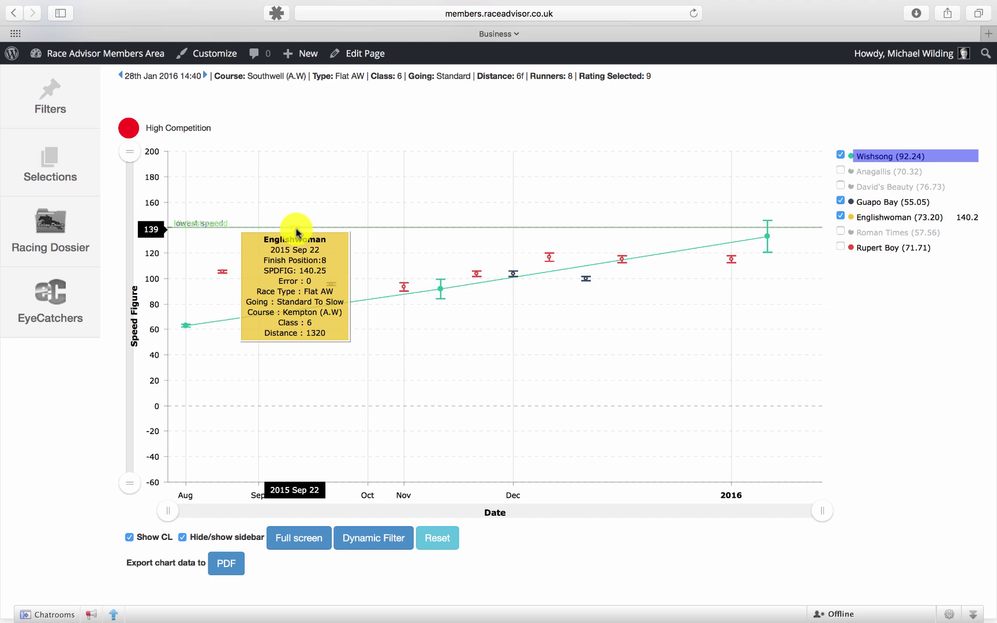
{"action": "left_click", "coordinate": [840, 248]}
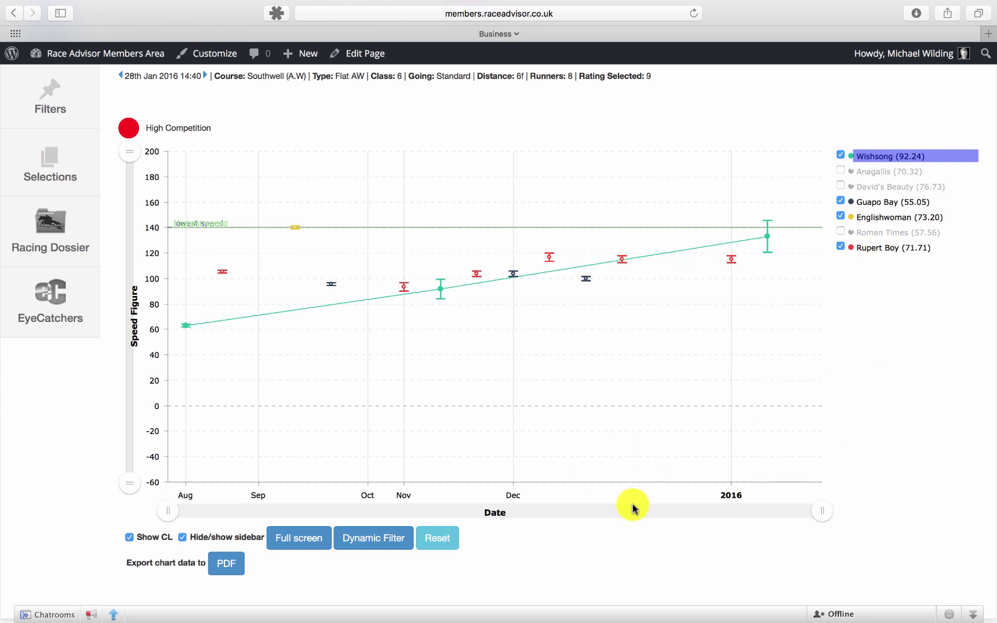
Clear the minimum and maximum class limits in the dynamic filter and apply it to the chart.
{"action": "left_click", "coordinate": [376, 539]}
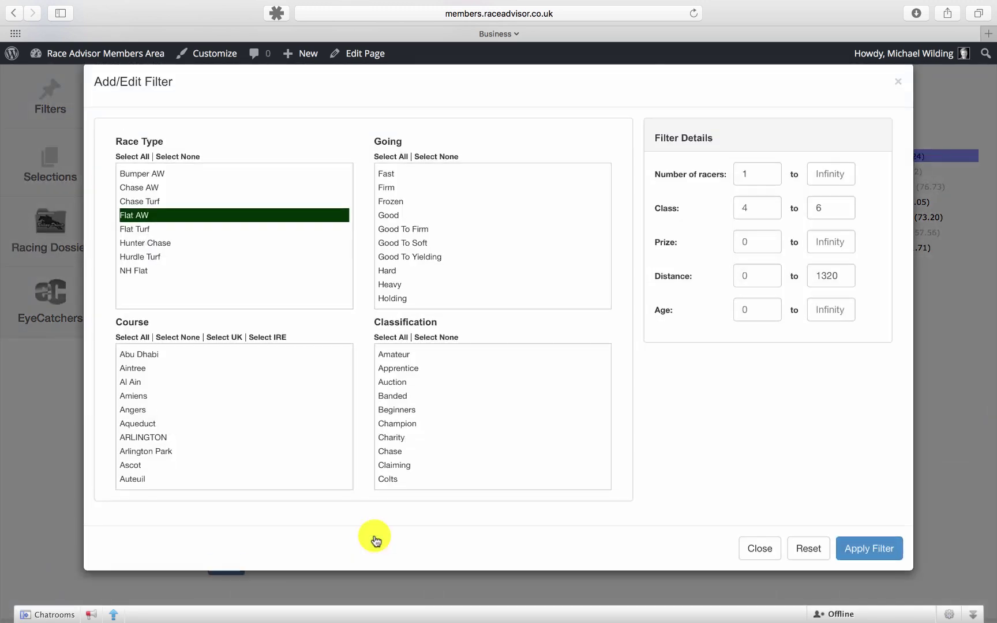
{"action": "left_click", "coordinate": [754, 548]}
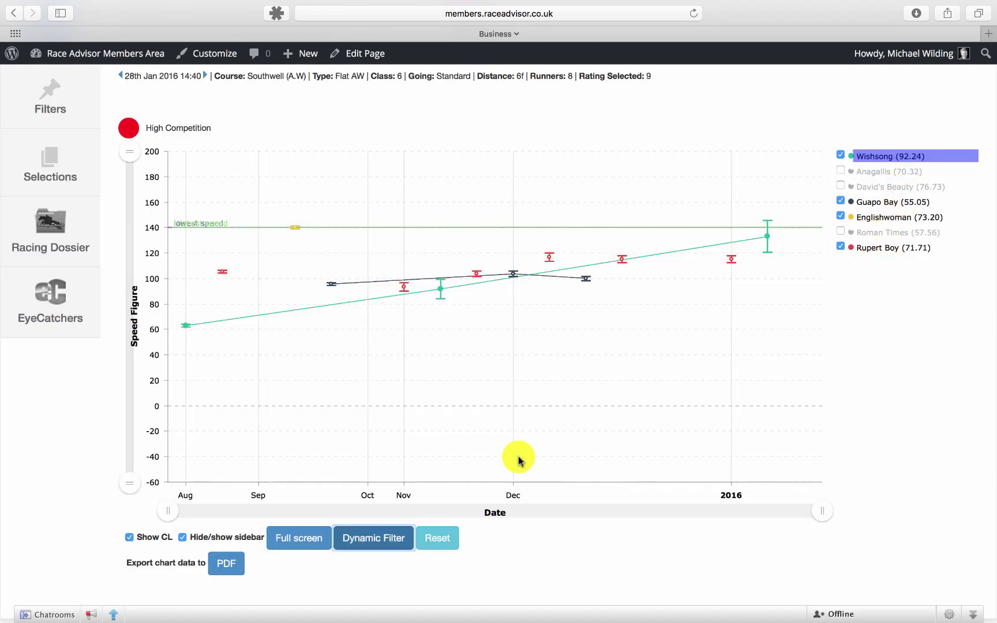
{"action": "left_click", "coordinate": [379, 540]}
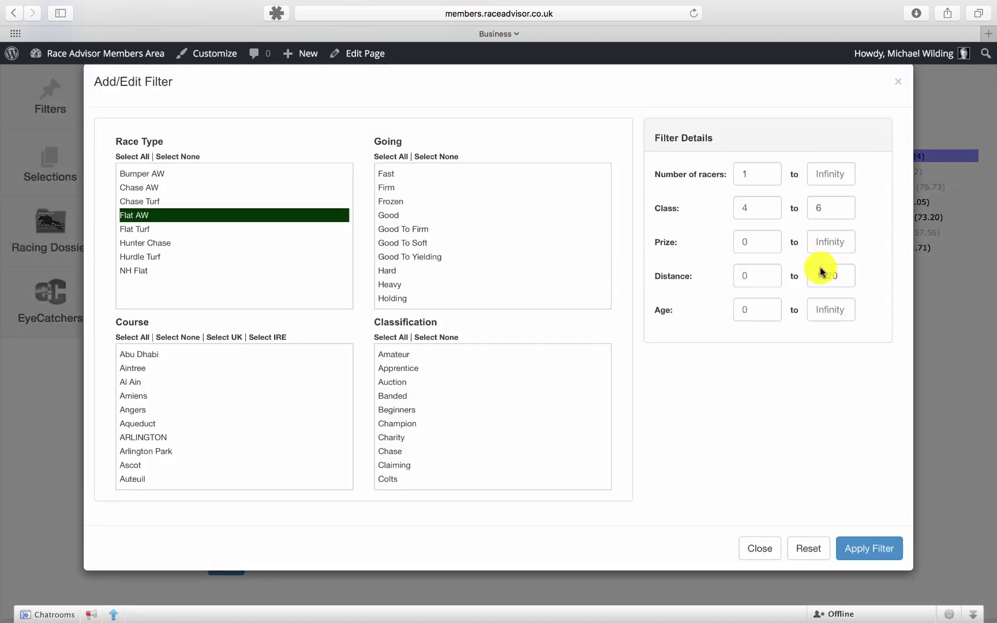
{"action": "double_click", "coordinate": [765, 211]}
{"action": "key", "text": "BackSpace"}
{"action": "key", "text": "Tab"}
{"action": "key", "text": "BackSpace"}
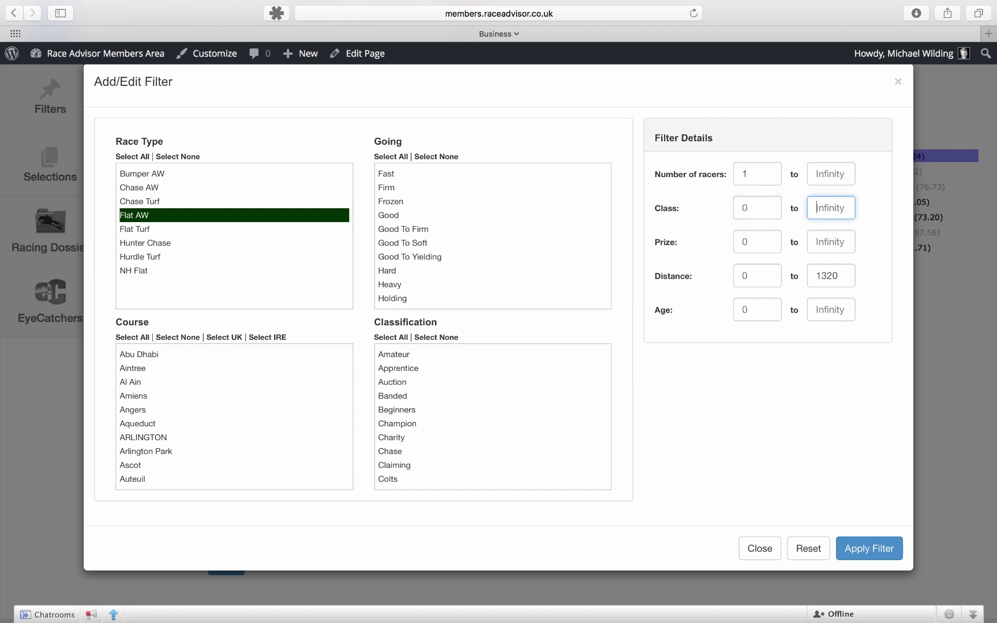
{"action": "left_click", "coordinate": [869, 545]}
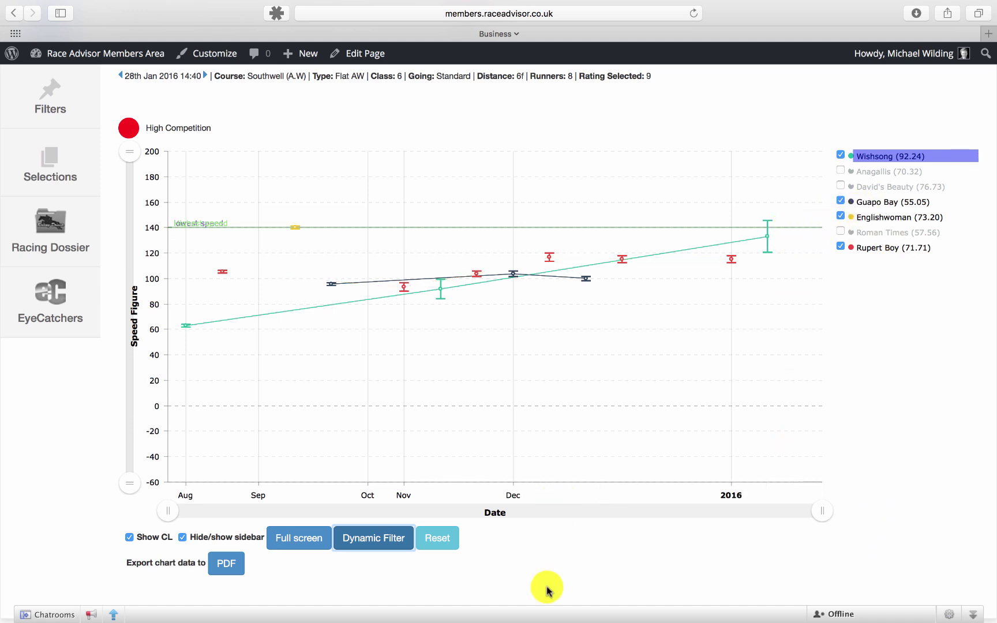
Clear the maximum distance limit in the dynamic filter and apply it.
{"action": "left_click", "coordinate": [382, 536]}
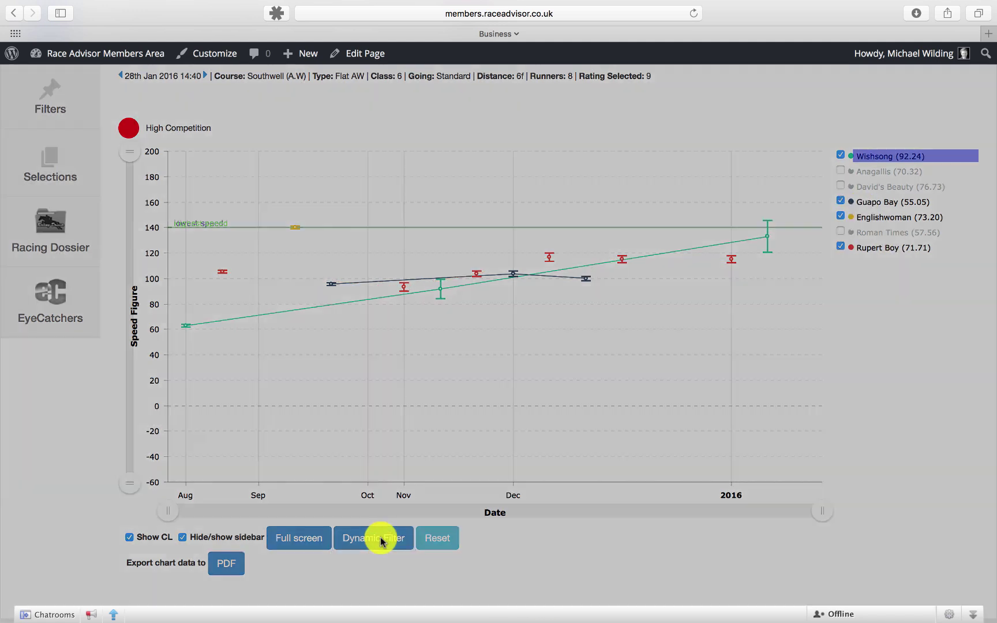
{"action": "double_click", "coordinate": [840, 277]}
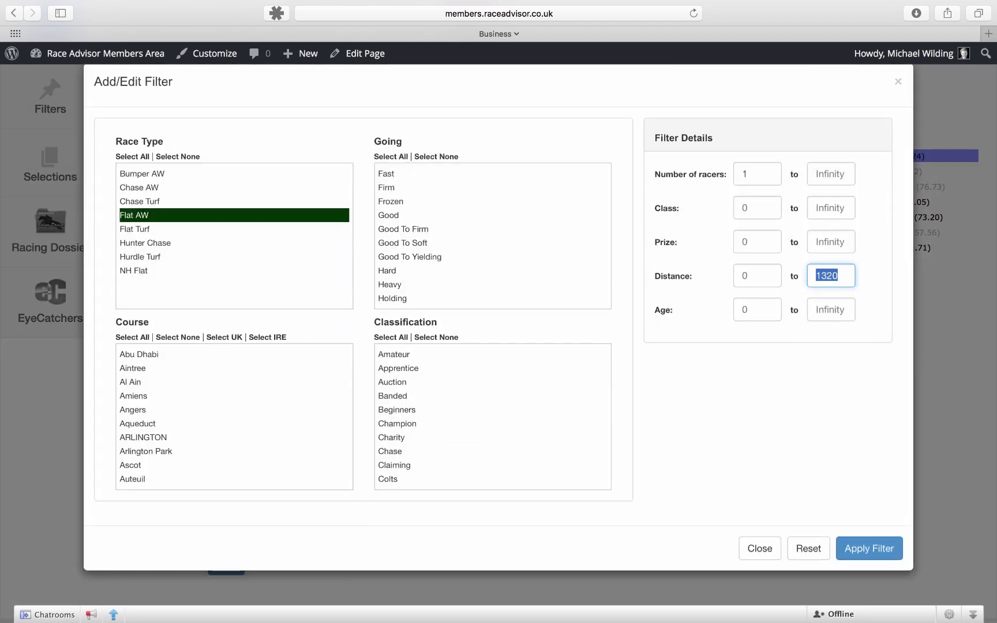
{"action": "key", "text": "BackSpace"}
{"action": "left_click", "coordinate": [870, 550]}
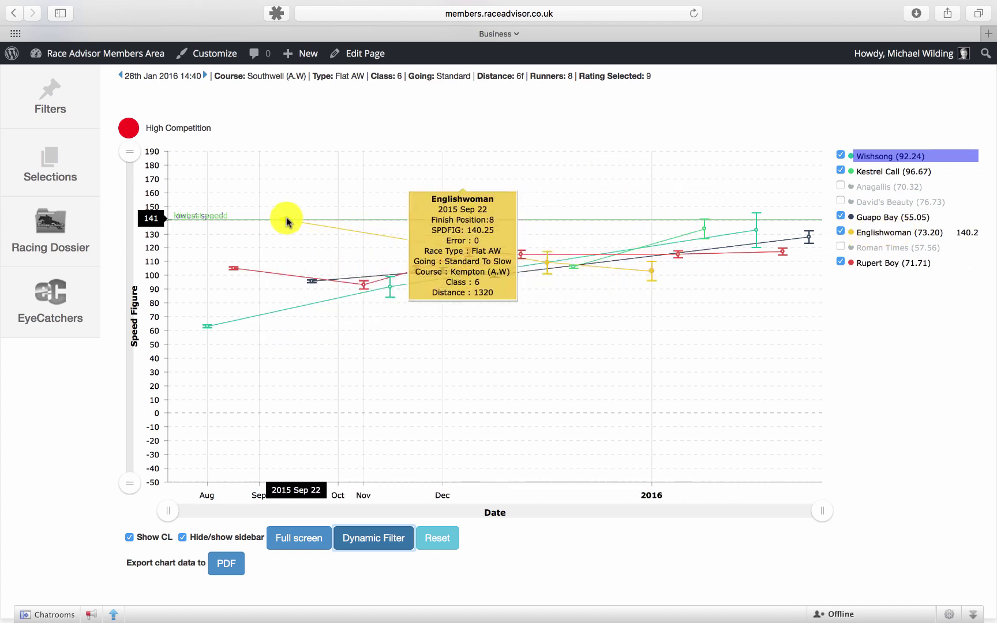
View the details of Englishwoman's 22 September 2015 run and hide Englishwoman from the chart.
{"action": "mouse_move", "coordinate": [283, 221]}
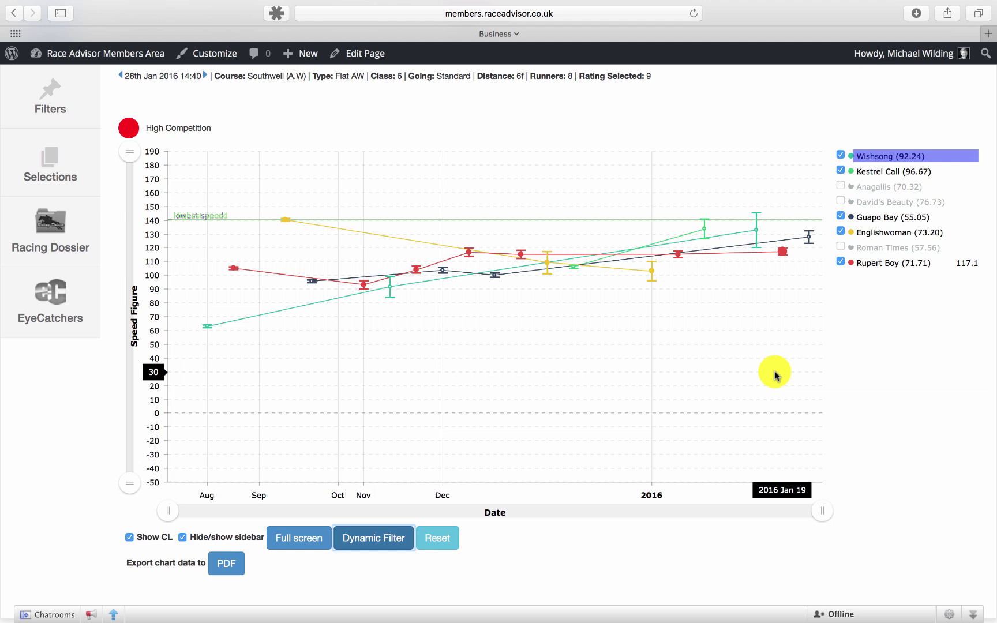
{"action": "left_click", "coordinate": [872, 237]}
{"action": "left_click", "coordinate": [873, 236]}
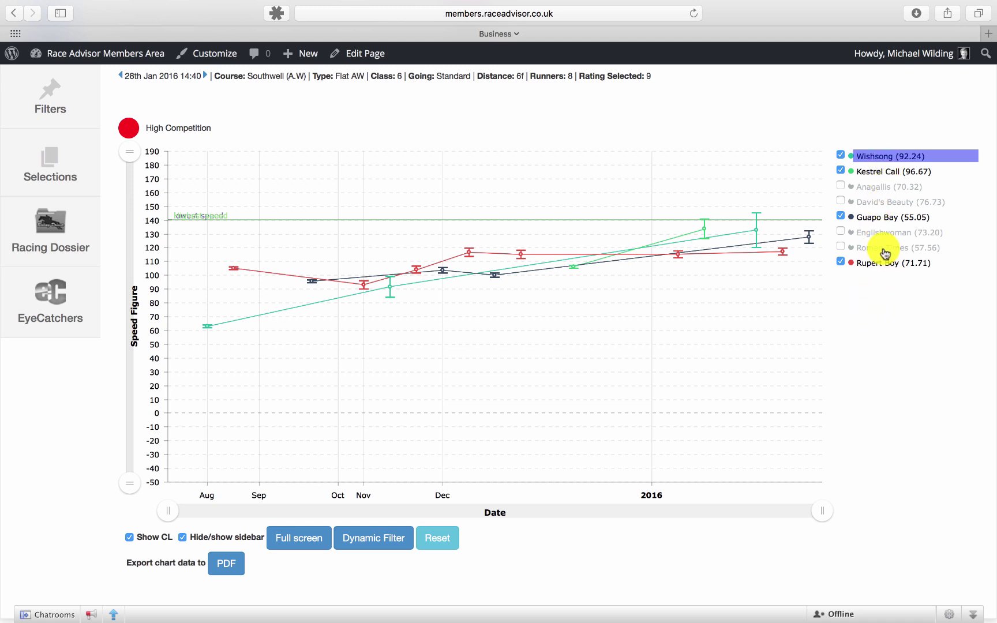
Reset the chart's dynamic filter and hide Anagallis, David's Beauty, Englishwoman and Roman Times.
{"action": "left_click", "coordinate": [459, 539]}
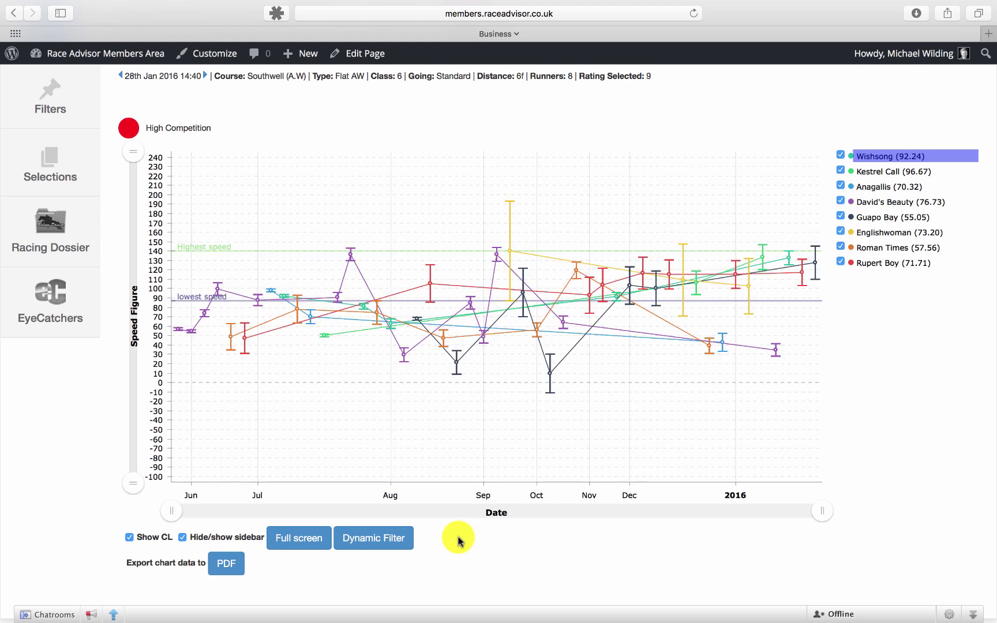
{"action": "left_click", "coordinate": [861, 188]}
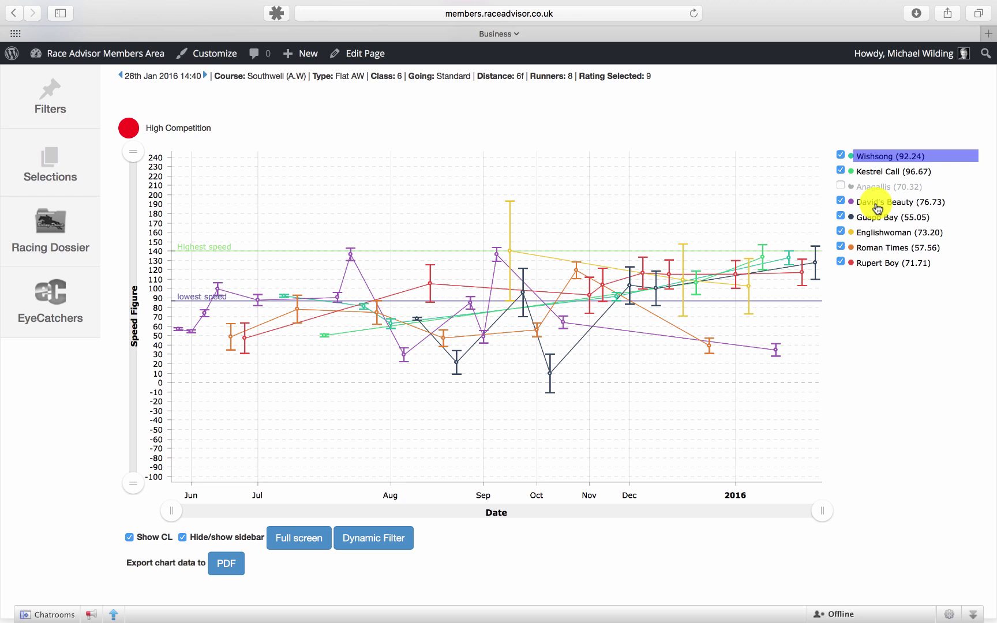
{"action": "left_click", "coordinate": [876, 207]}
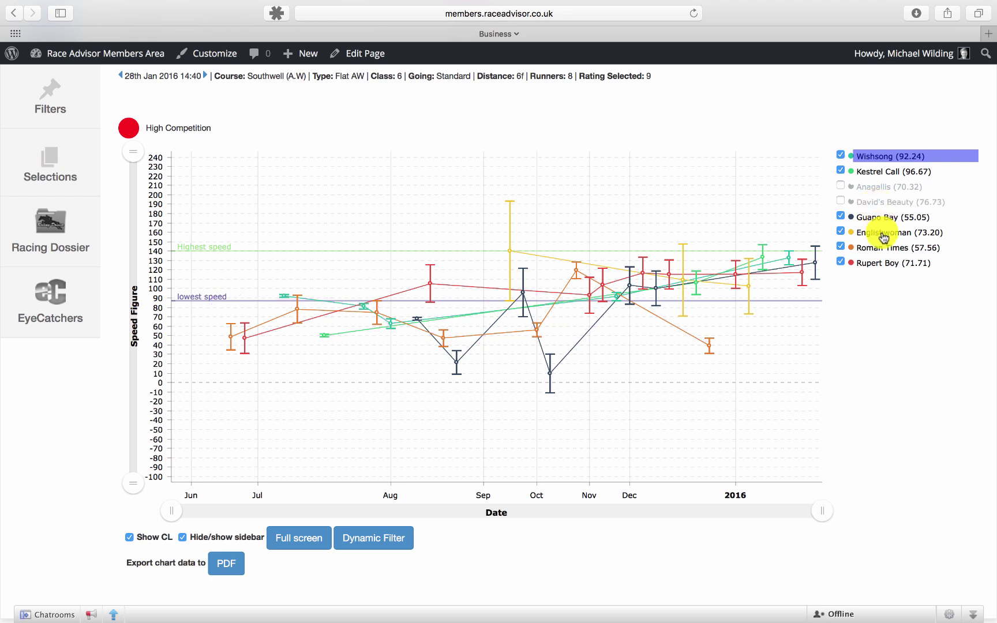
{"action": "left_click", "coordinate": [884, 233]}
{"action": "left_click", "coordinate": [880, 248]}
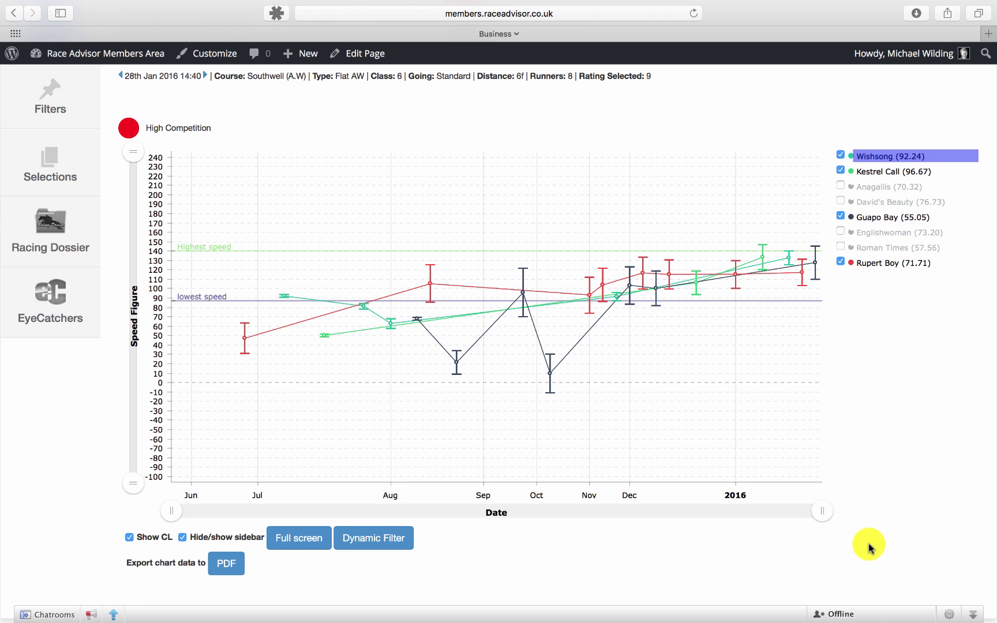
View the details of Guapo Bay's 6 October 2015, lowest August and 20 January 2016 runs.
{"action": "mouse_move", "coordinate": [549, 378]}
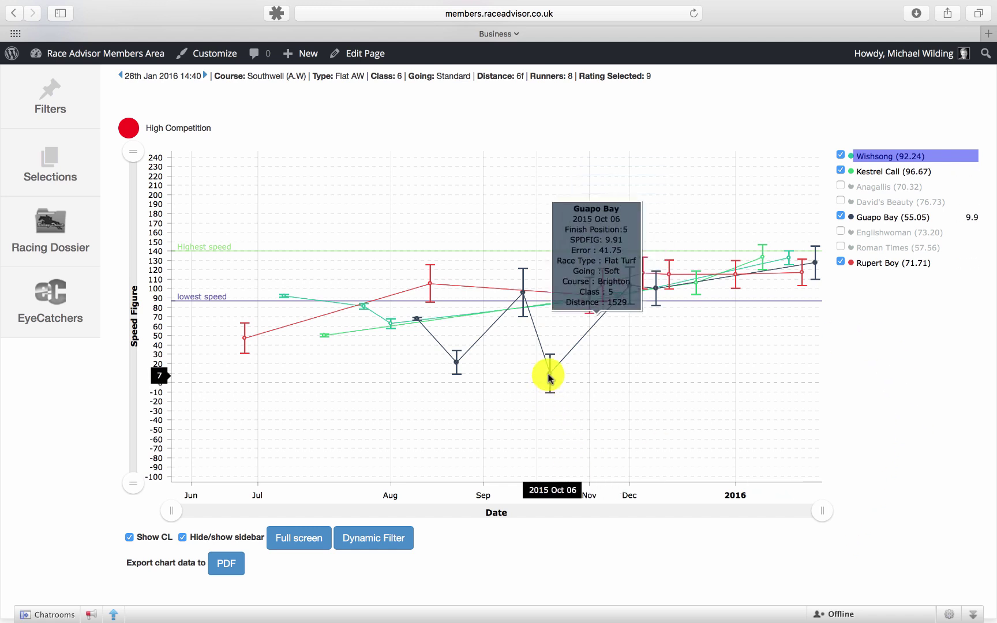
{"action": "mouse_move", "coordinate": [455, 362]}
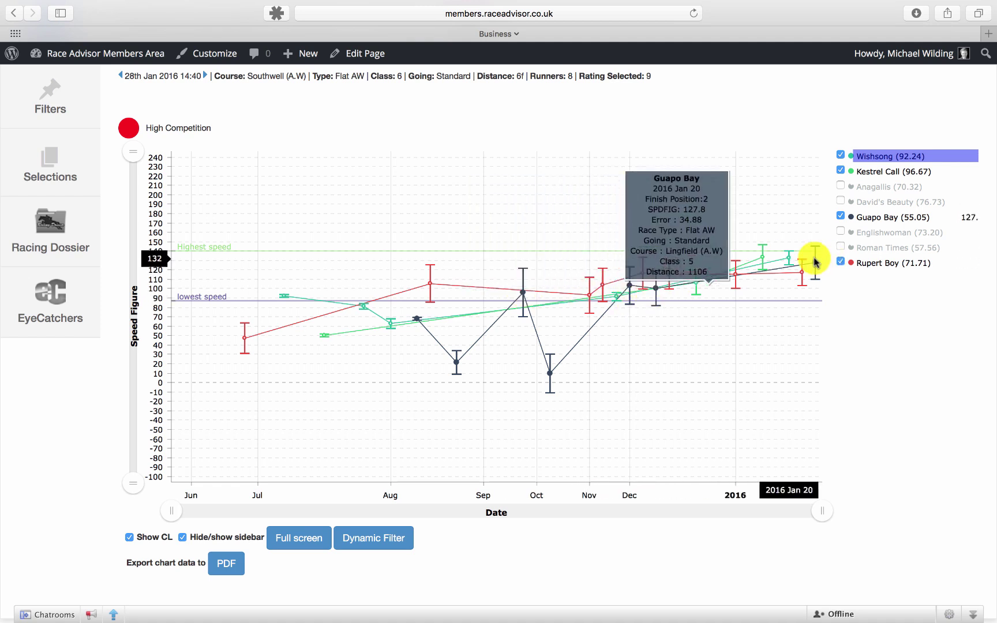
{"action": "mouse_move", "coordinate": [816, 265]}
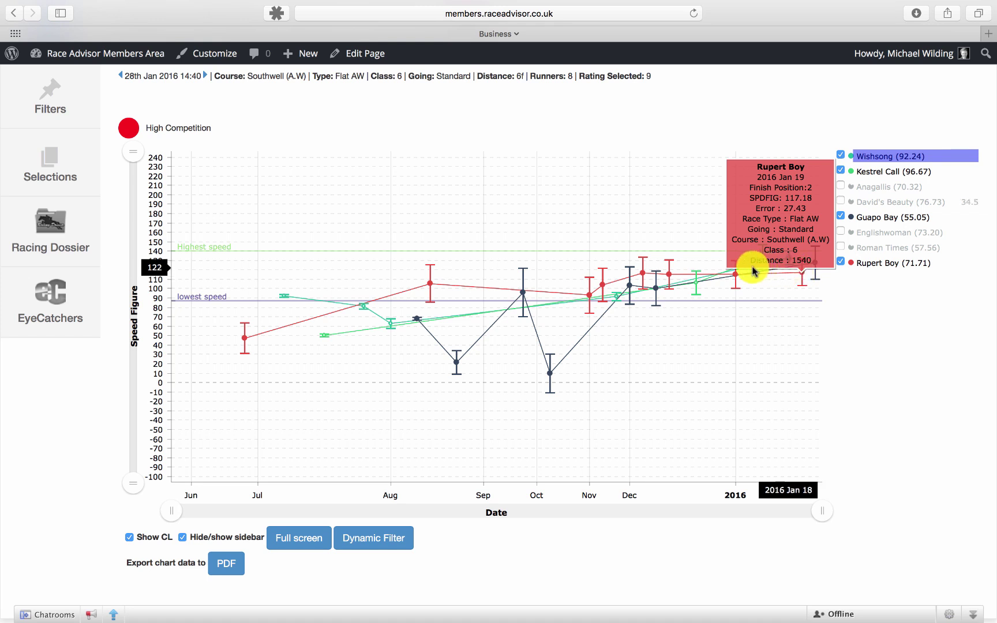
Compare Rupert Boy's December and January runs with Kestrel Call's runs from July up to 9 January 2016.
{"action": "mouse_move", "coordinate": [668, 280]}
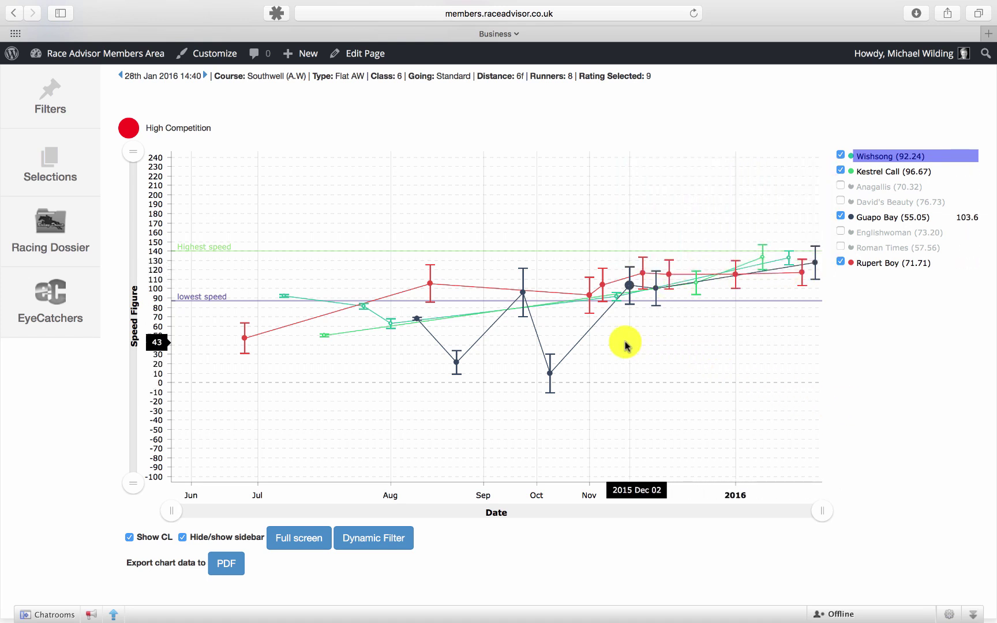
{"action": "mouse_move", "coordinate": [324, 335]}
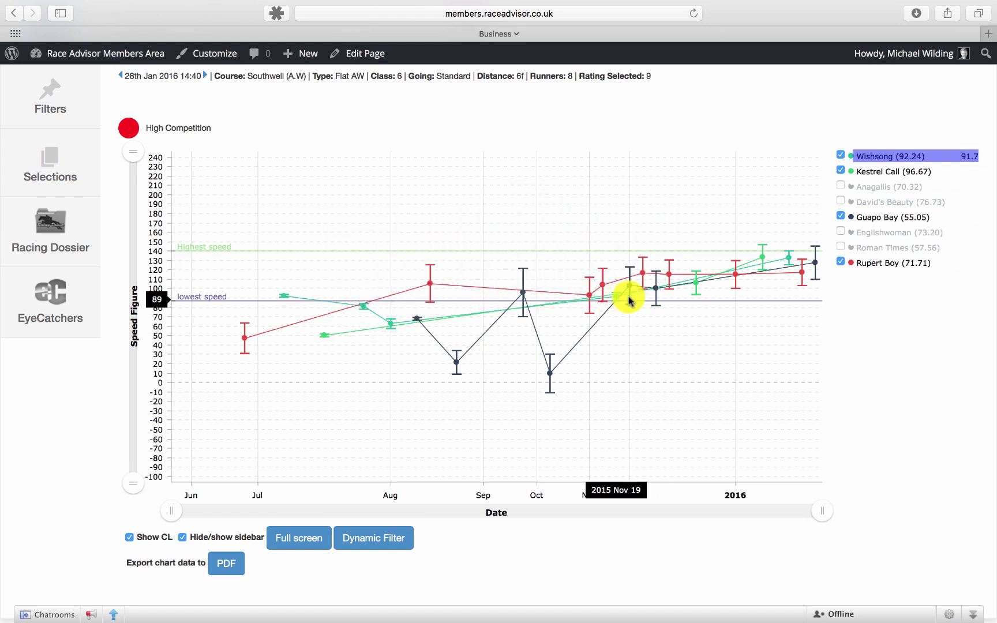
{"action": "mouse_move", "coordinate": [697, 290]}
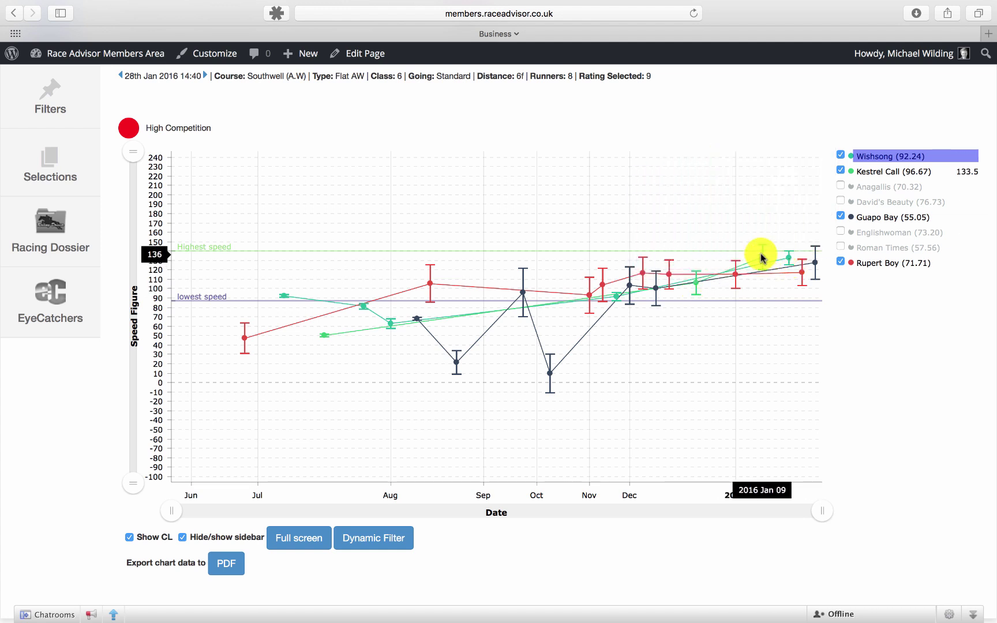
{"action": "mouse_move", "coordinate": [763, 260]}
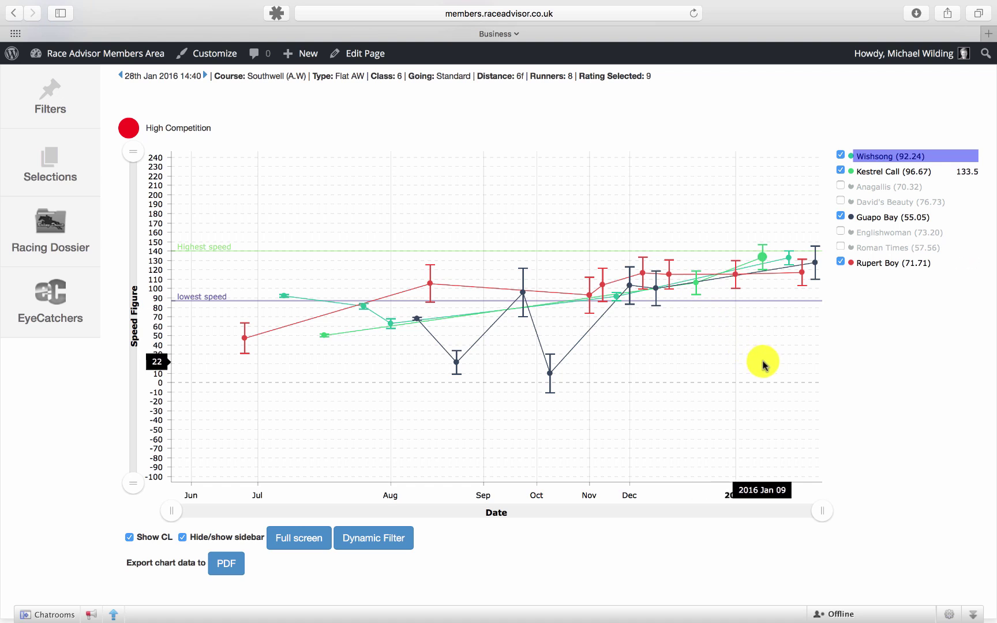
{"action": "mouse_move", "coordinate": [741, 278]}
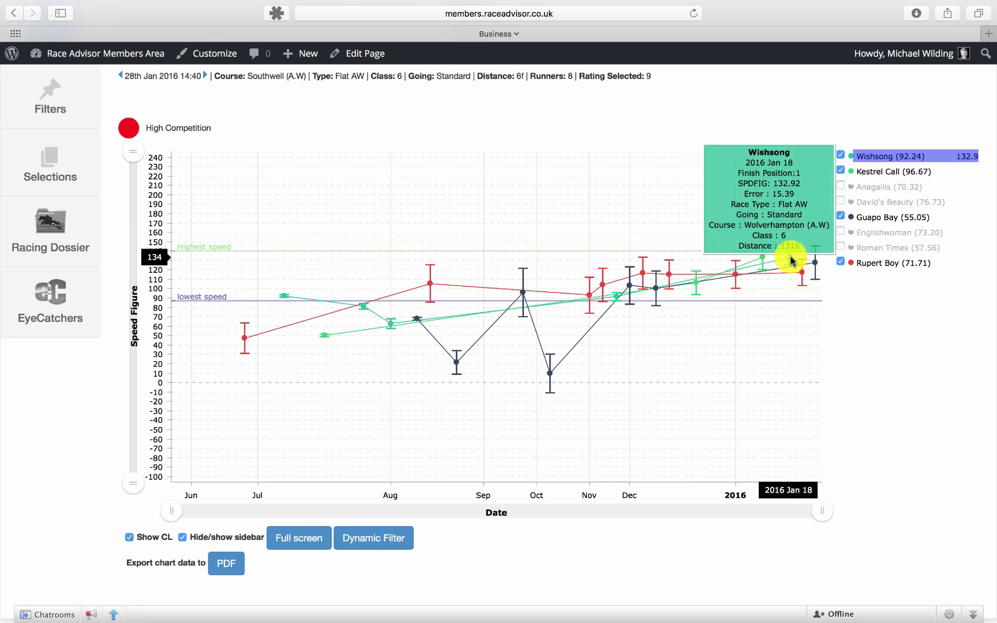
Turn off the connecting lines of Kestrel Call, Guapo Bay and Rupert Boy, leaving only Wishsong's line.
{"action": "left_click", "coordinate": [839, 171]}
{"action": "left_click", "coordinate": [840, 215]}
{"action": "left_click", "coordinate": [839, 262]}
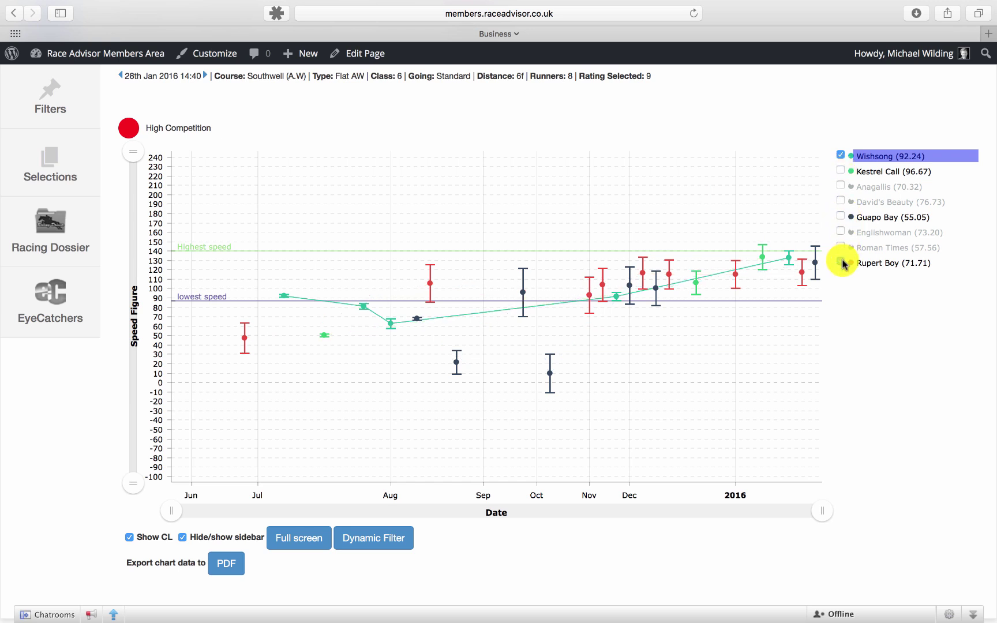
View the details of each Wishsong run, from January 2016 back to 9 July 2015.
{"action": "mouse_move", "coordinate": [790, 263]}
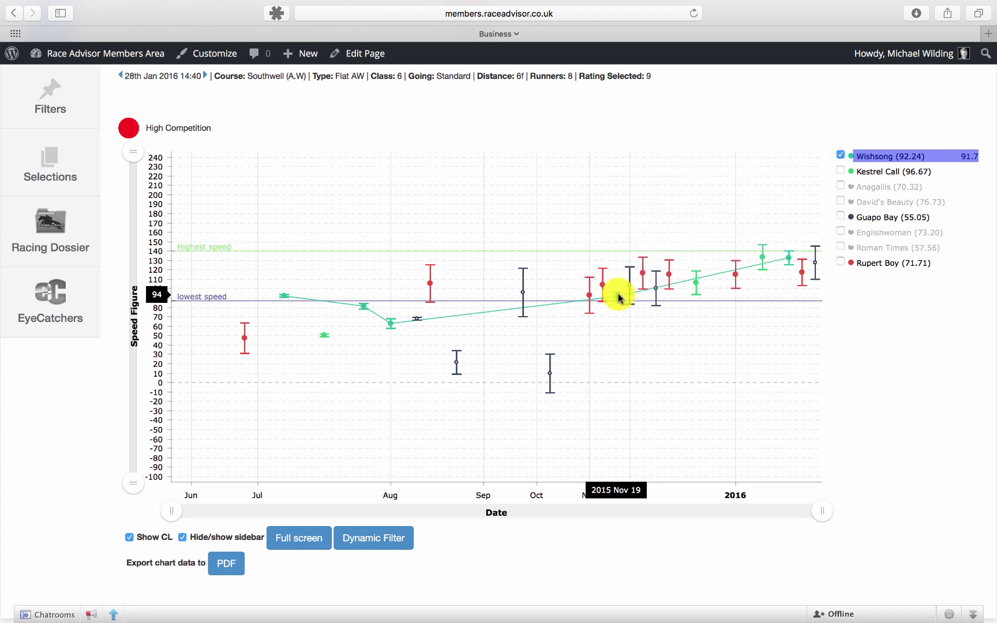
{"action": "mouse_move", "coordinate": [616, 299]}
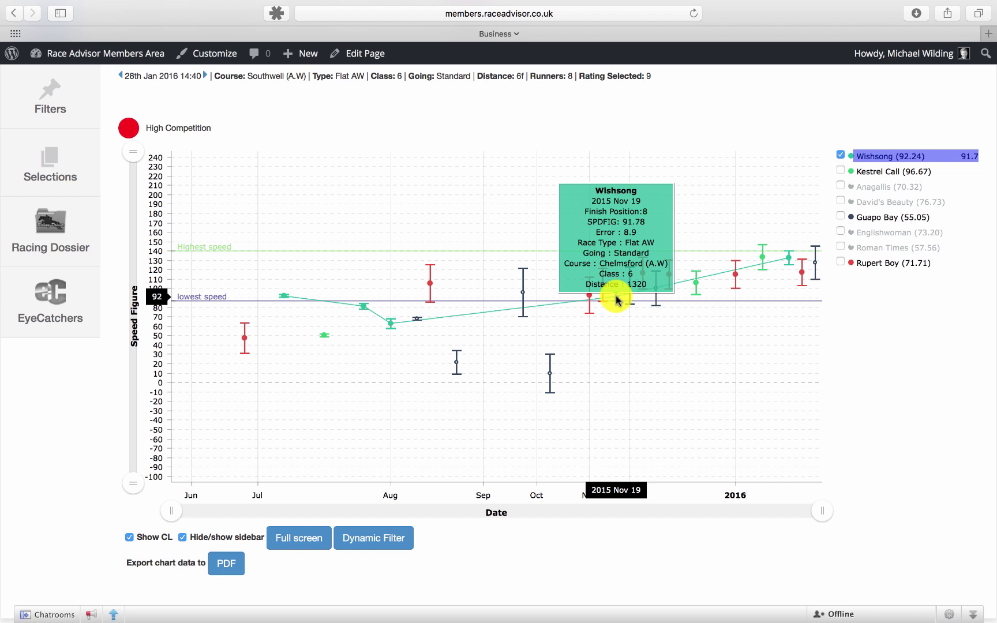
{"action": "mouse_move", "coordinate": [391, 327]}
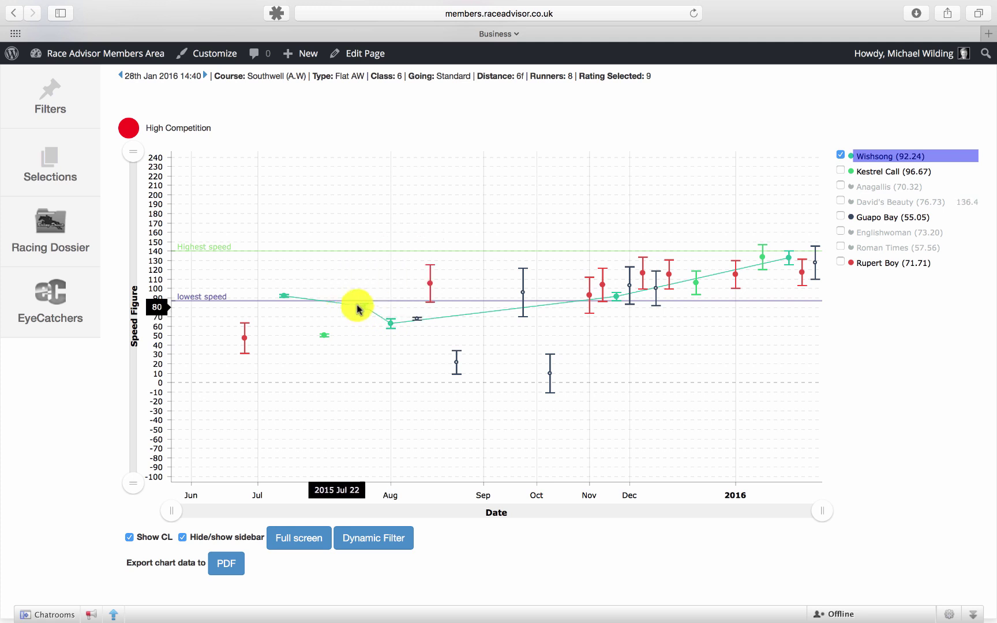
{"action": "mouse_move", "coordinate": [364, 309]}
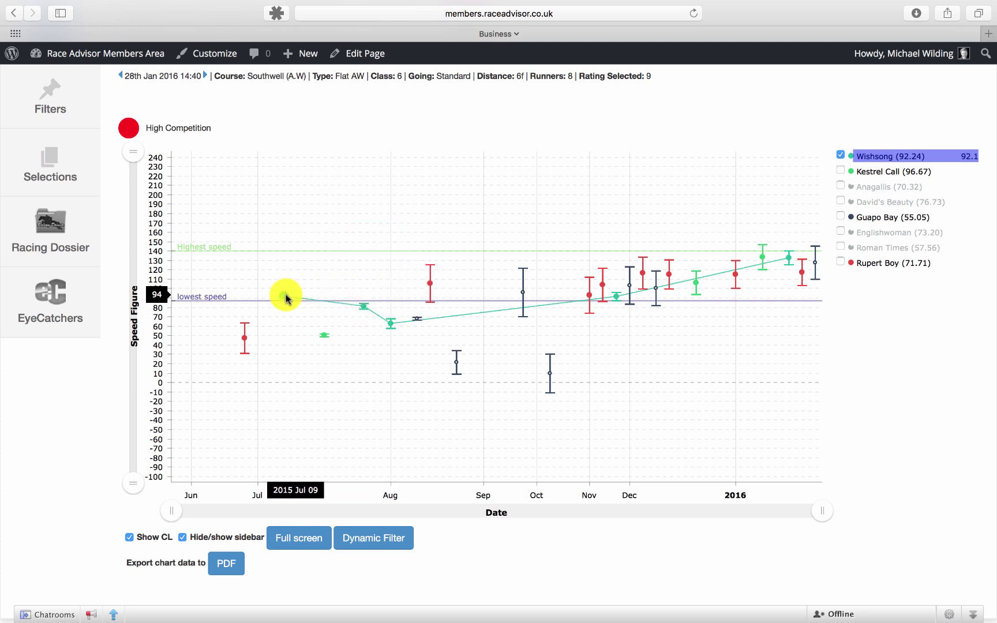
{"action": "mouse_move", "coordinate": [285, 297]}
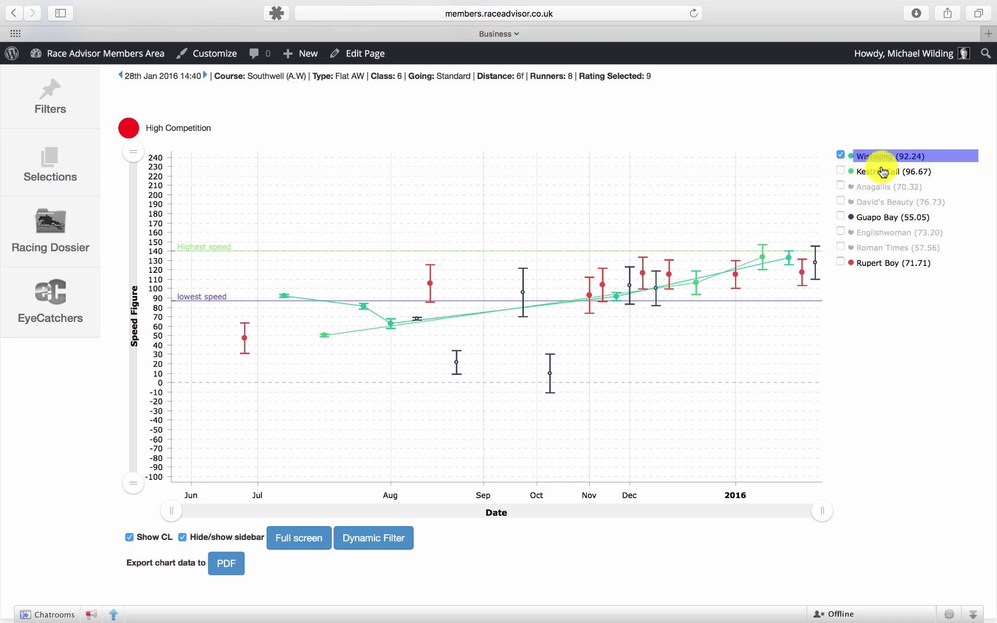
Turn the connecting lines of Kestrel Call, Guapo Bay and Rupert Boy back on.
{"action": "left_click", "coordinate": [840, 170]}
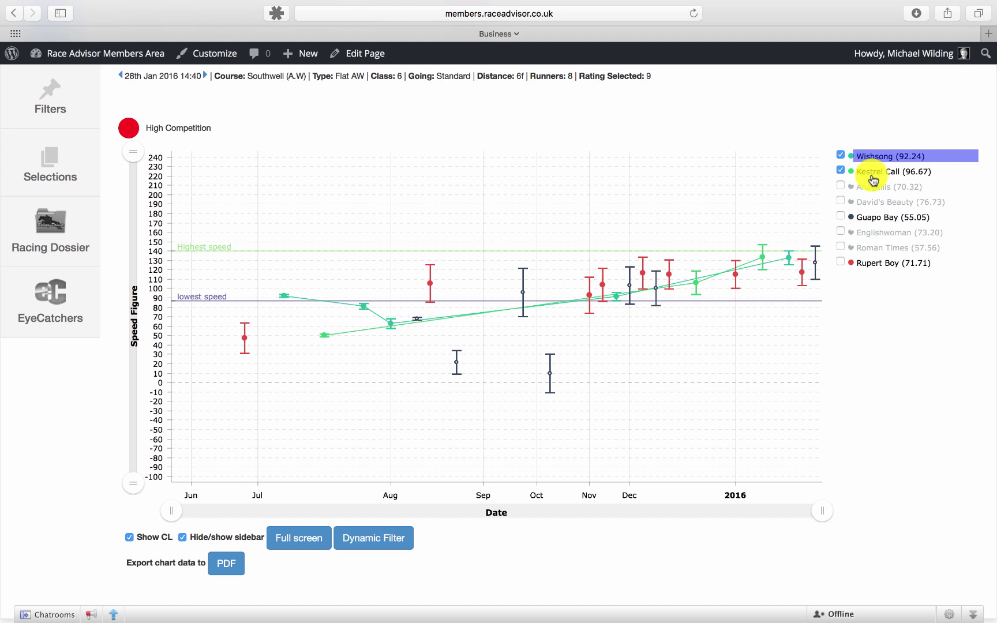
{"action": "left_click", "coordinate": [840, 217]}
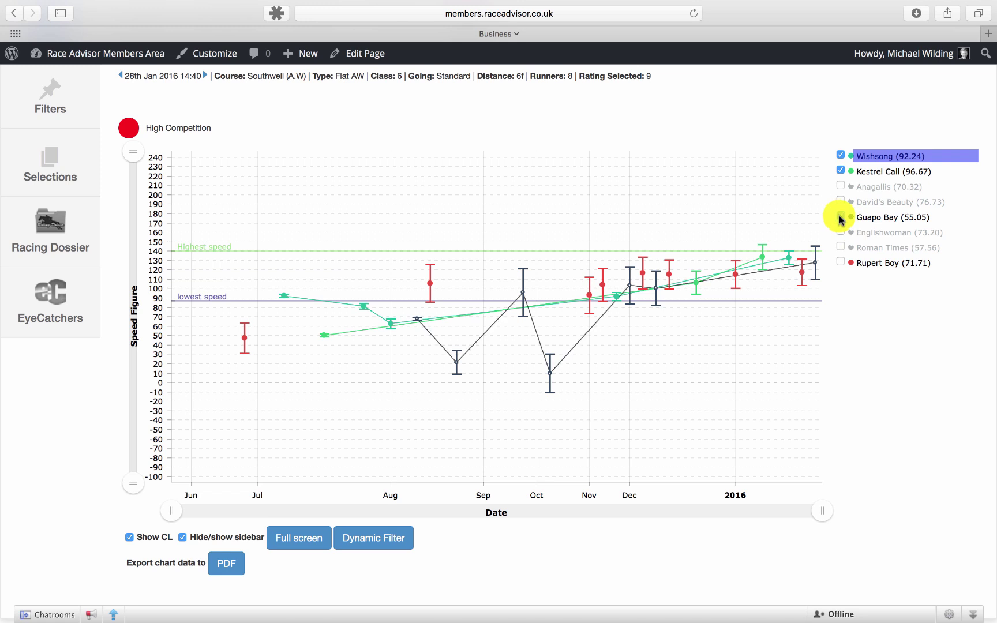
{"action": "left_click", "coordinate": [840, 263]}
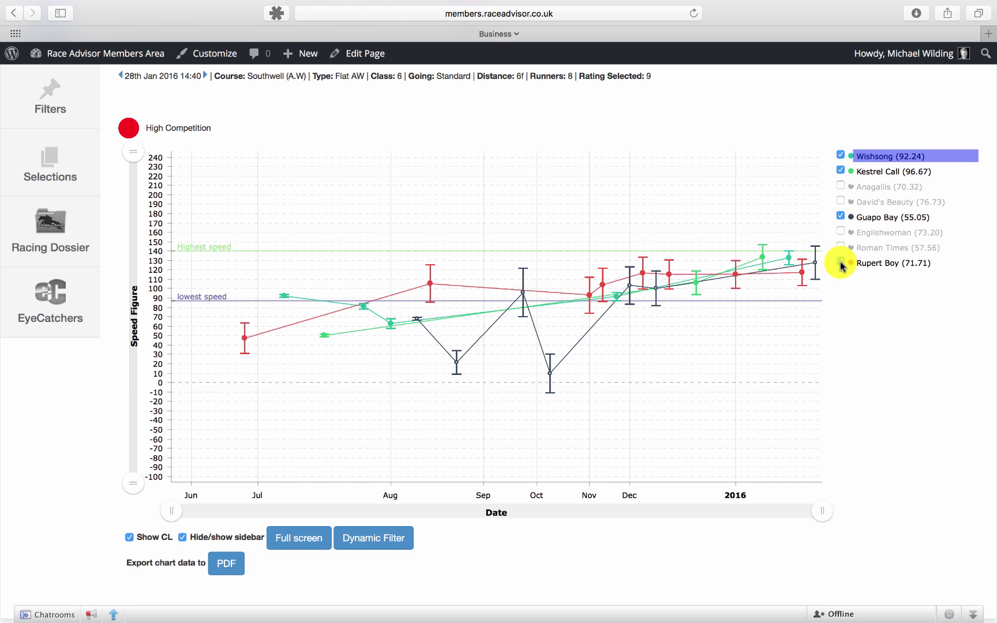